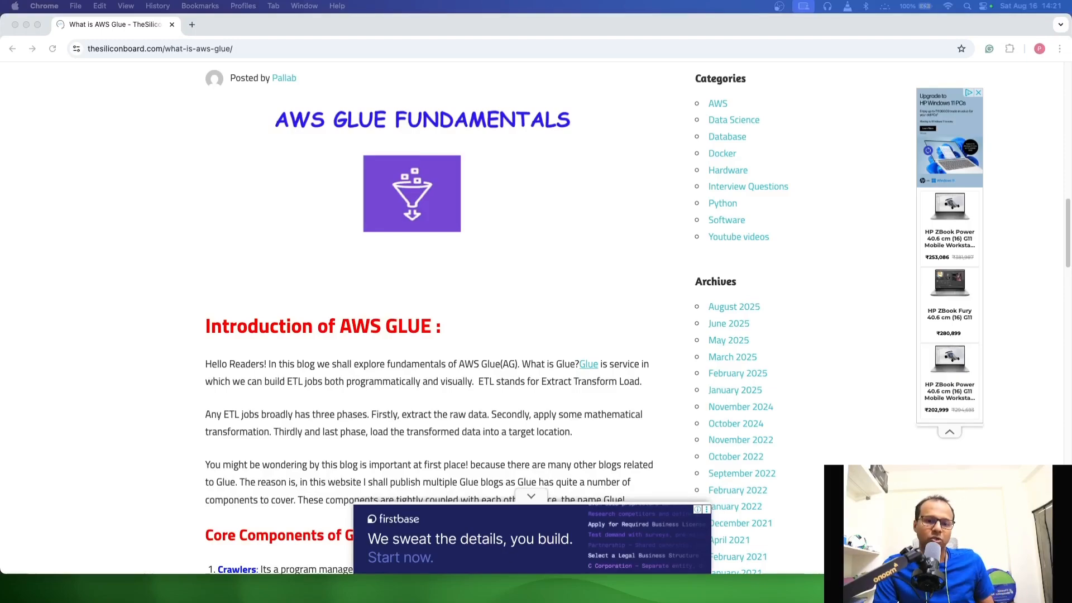
Read the Core Components of Glue section in the blog post, starting with the Crawlers entry
click(304, 447)
scroll(291, 402, down, 5)
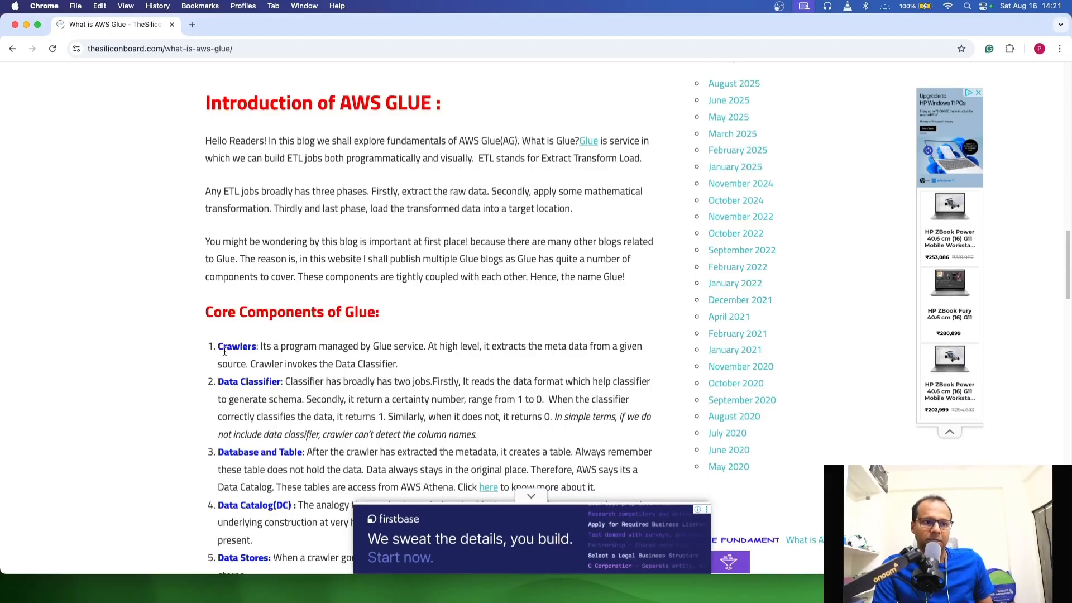
drag(223, 347, 418, 347)
click(423, 364)
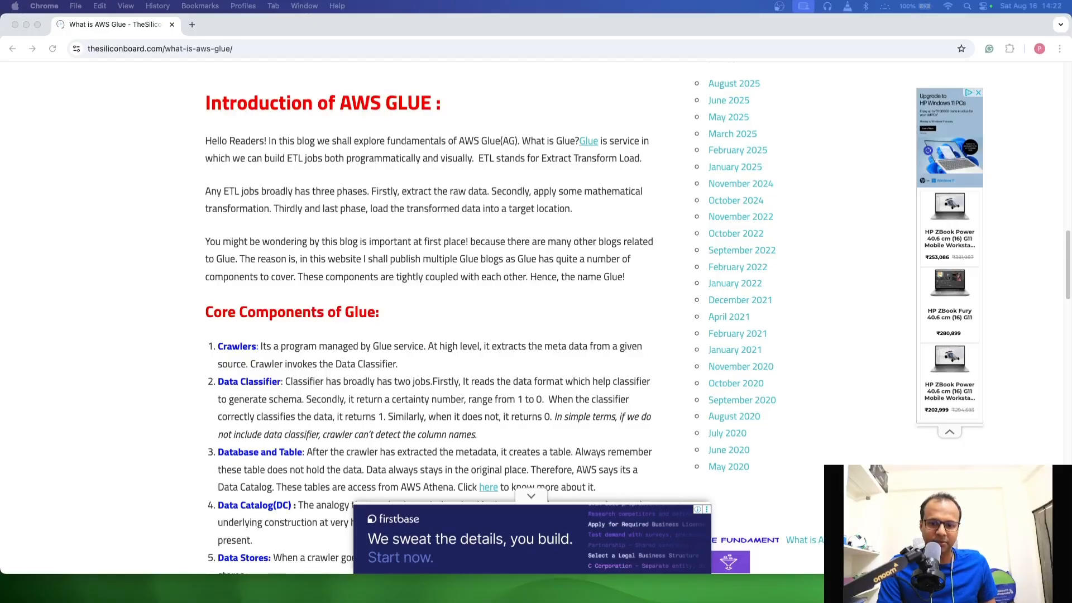
Switch to VS Code, review the header and data rows of student.csv, and take the window out of full screen
key(ctrl+Right)
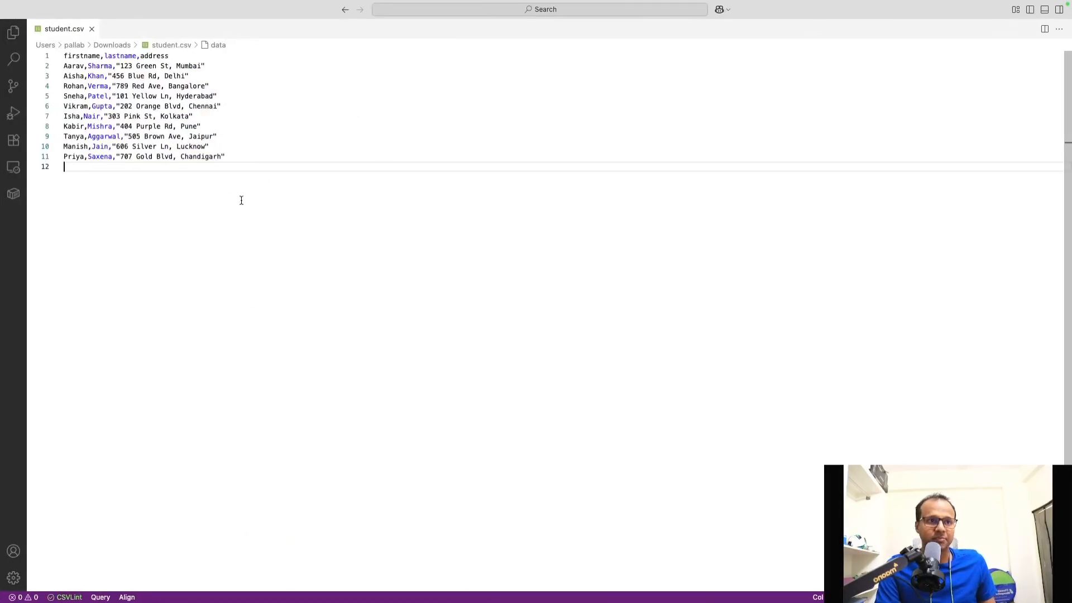
drag(255, 191, 43, 36)
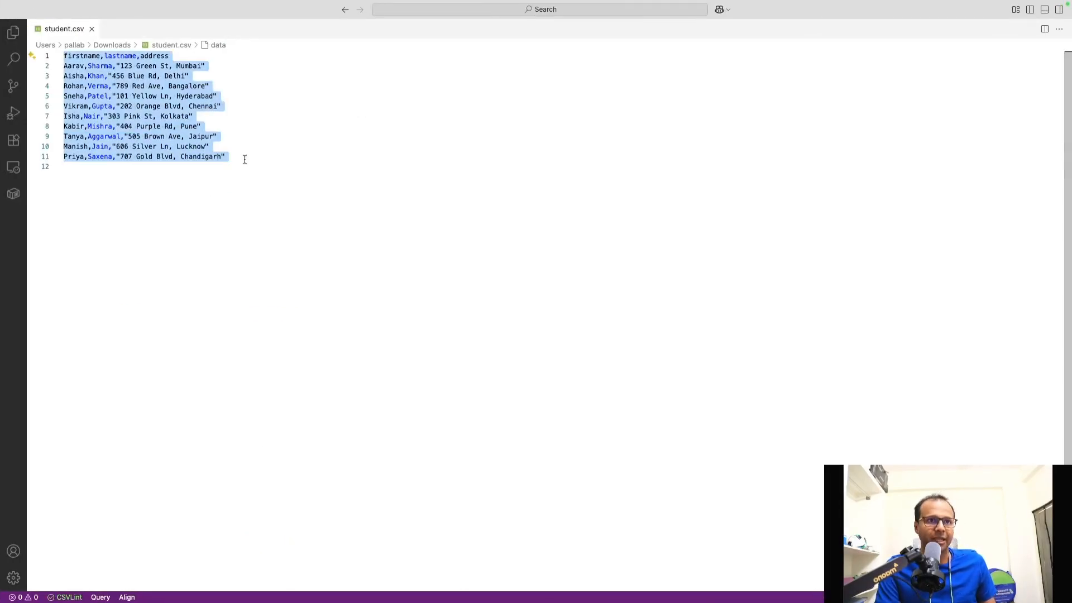
click(281, 183)
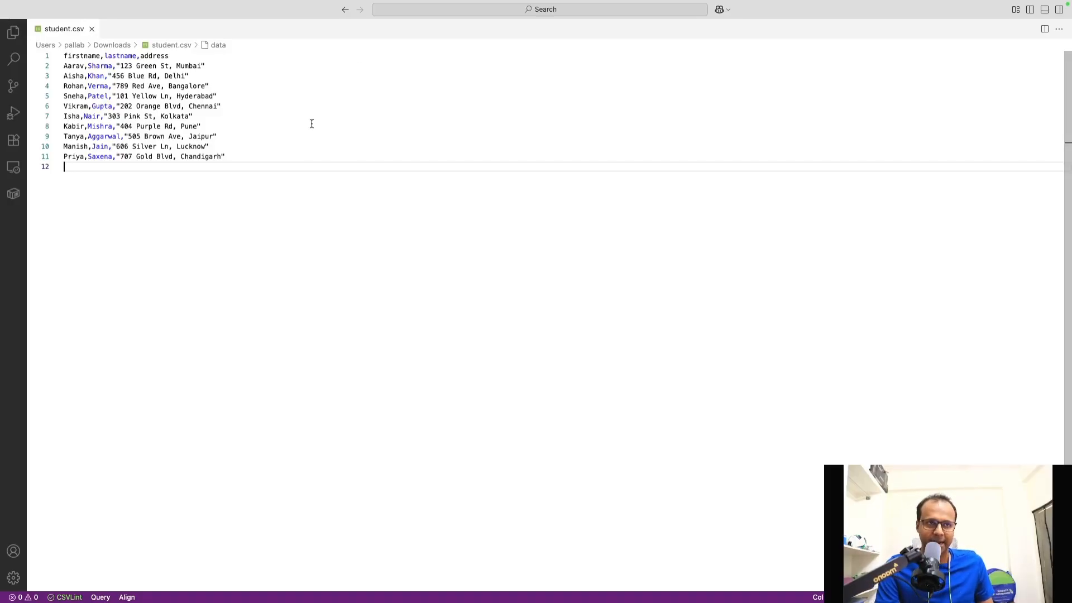
drag(266, 165, 56, 66)
click(257, 197)
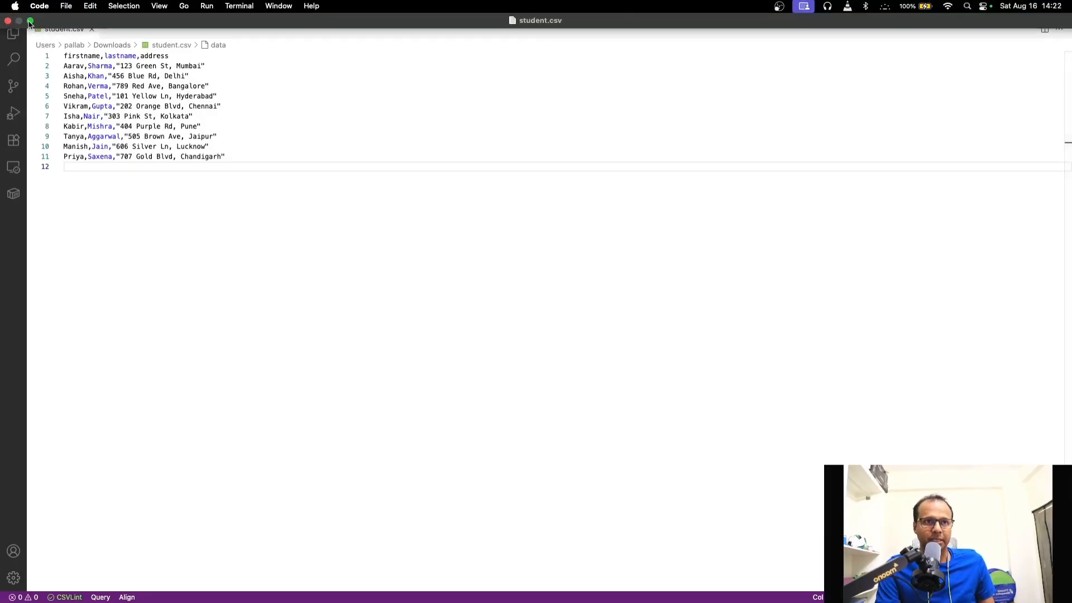
click(30, 21)
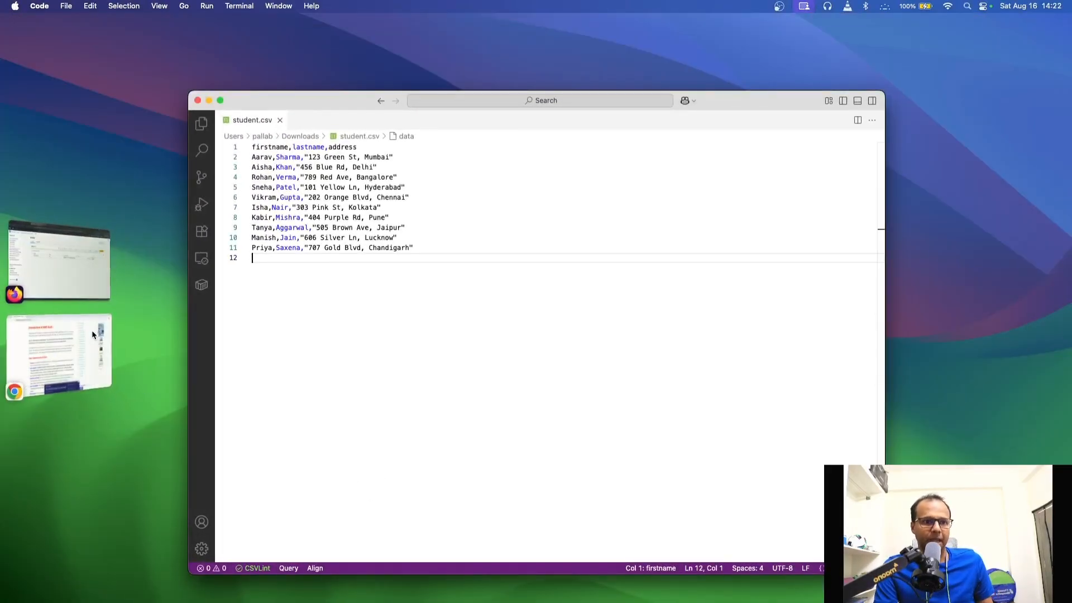
Switch to Firefox and check the path of the student/ folder in the manual-bucketfor-research-purpose S3 bucket
click(76, 269)
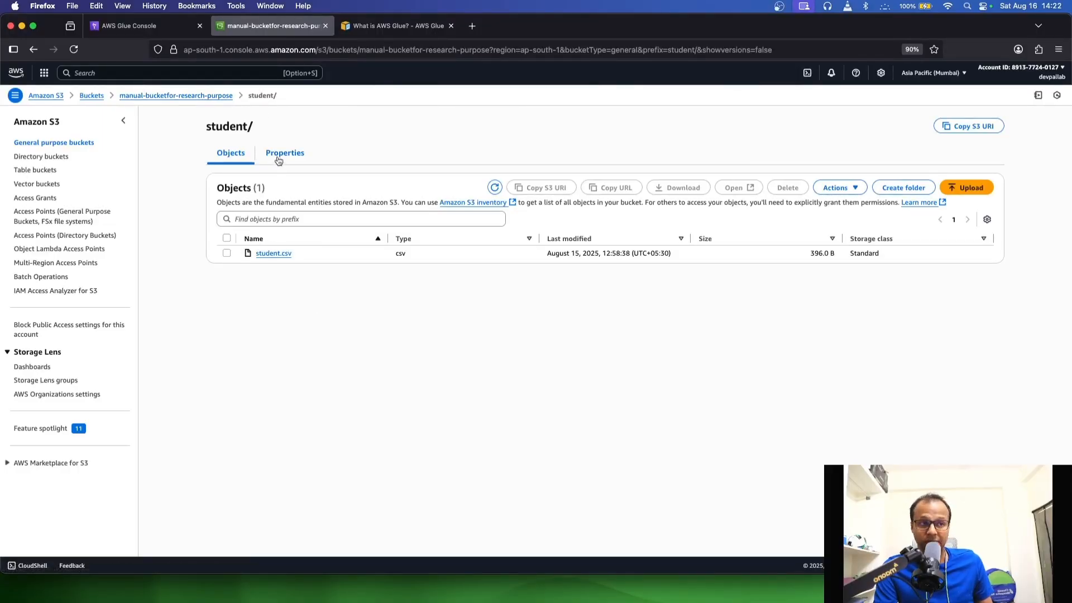
drag(311, 95, 27, 96)
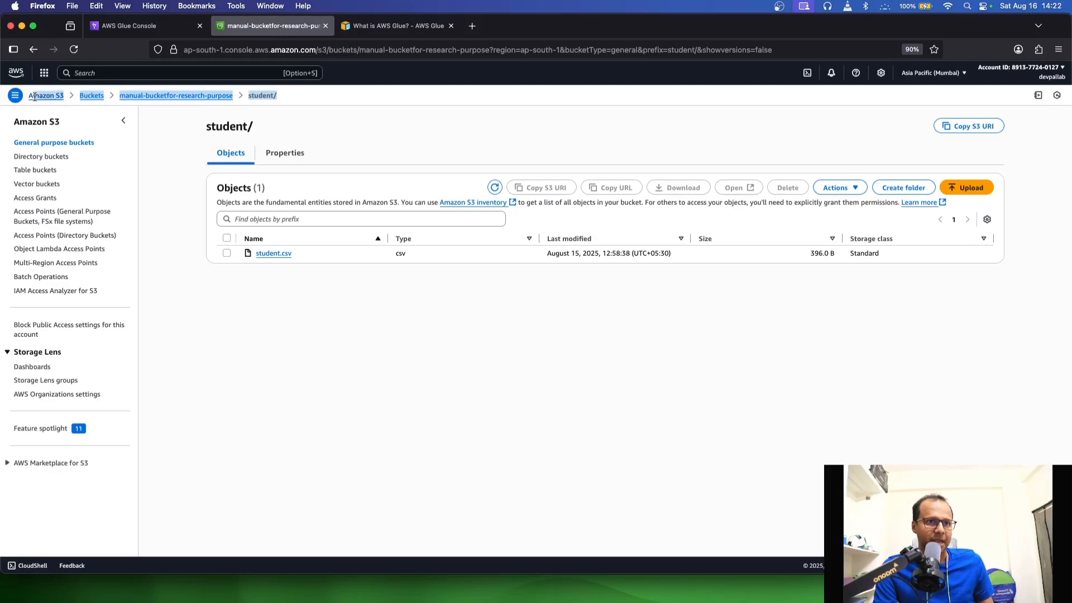
click(441, 341)
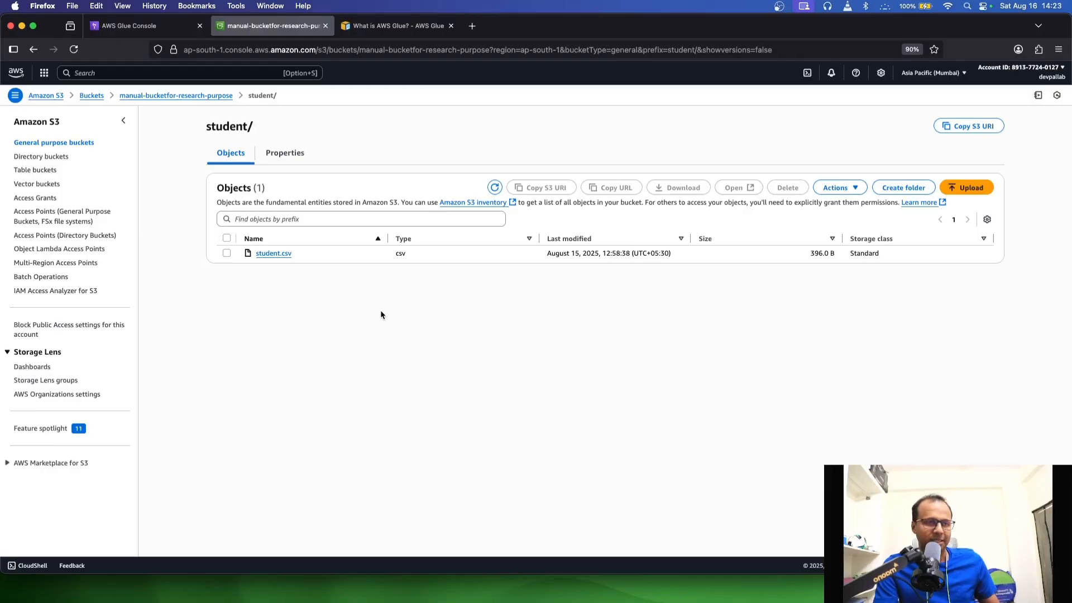
Look over the AWS Glue landing page and its navigation sections in the Glue console
click(159, 26)
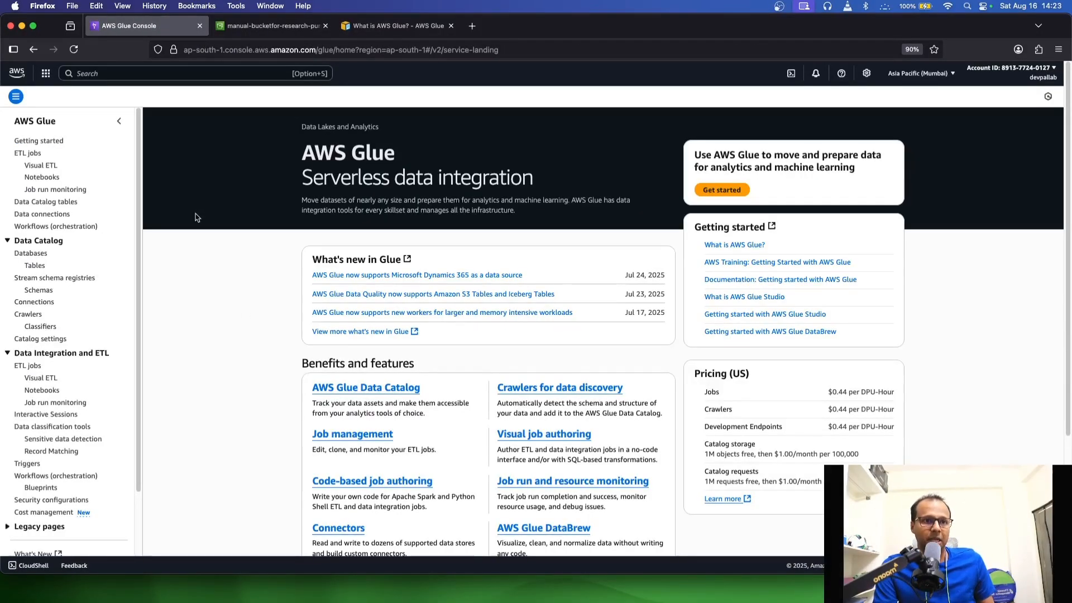
scroll(78, 331, down, 2)
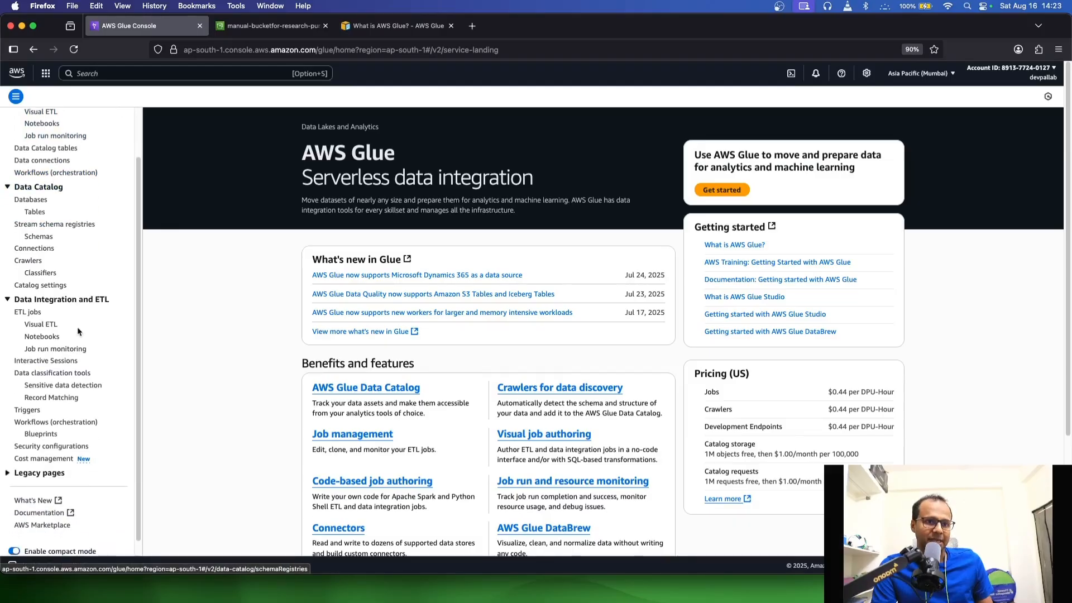
scroll(71, 192, up, 2)
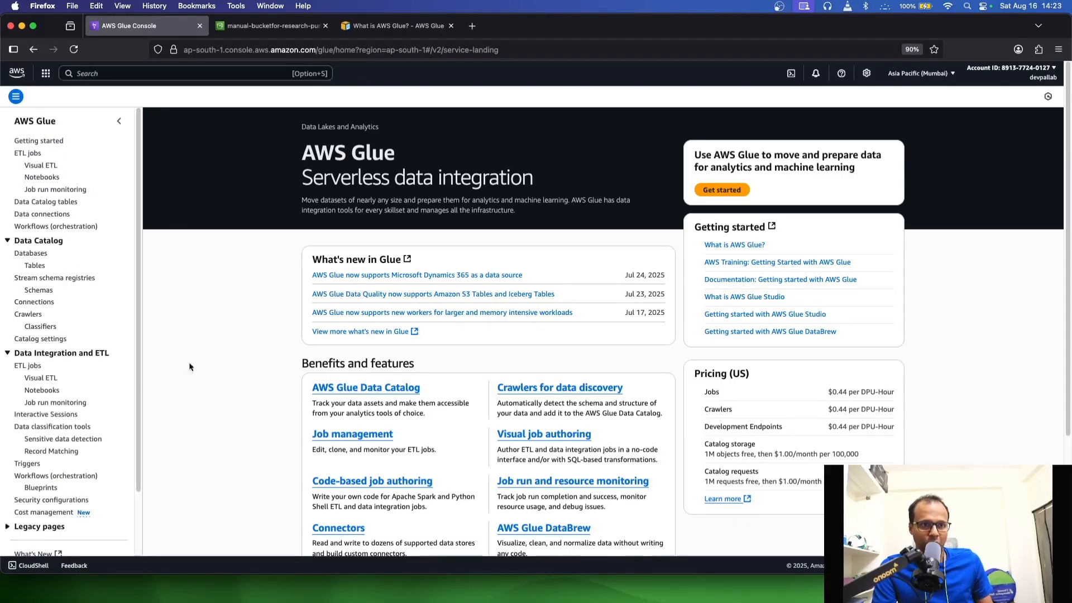
click(17, 97)
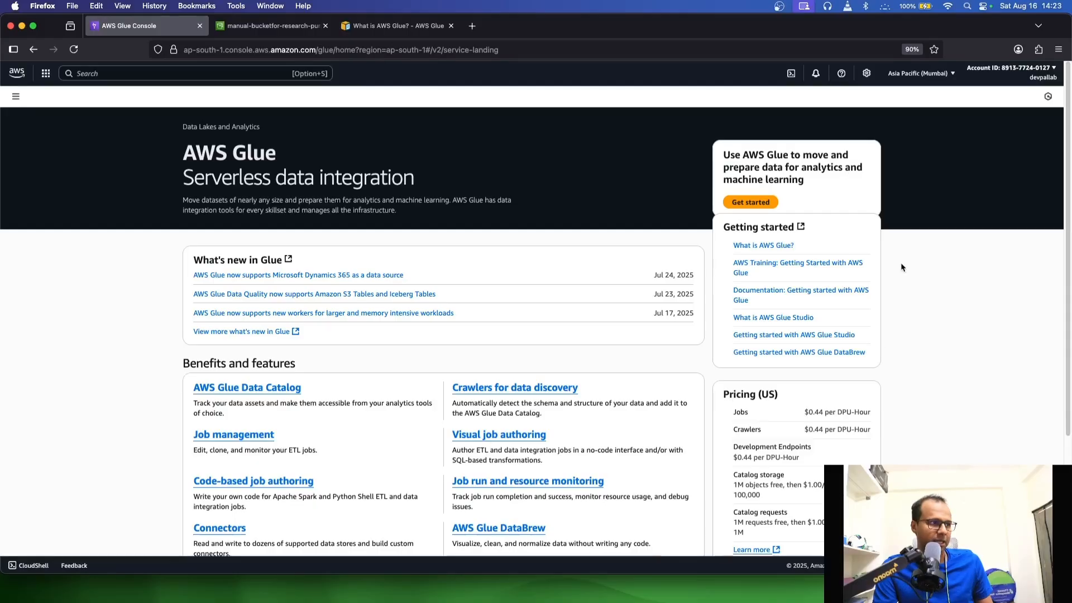
scroll(579, 306, down, 3)
scroll(591, 332, up, 3)
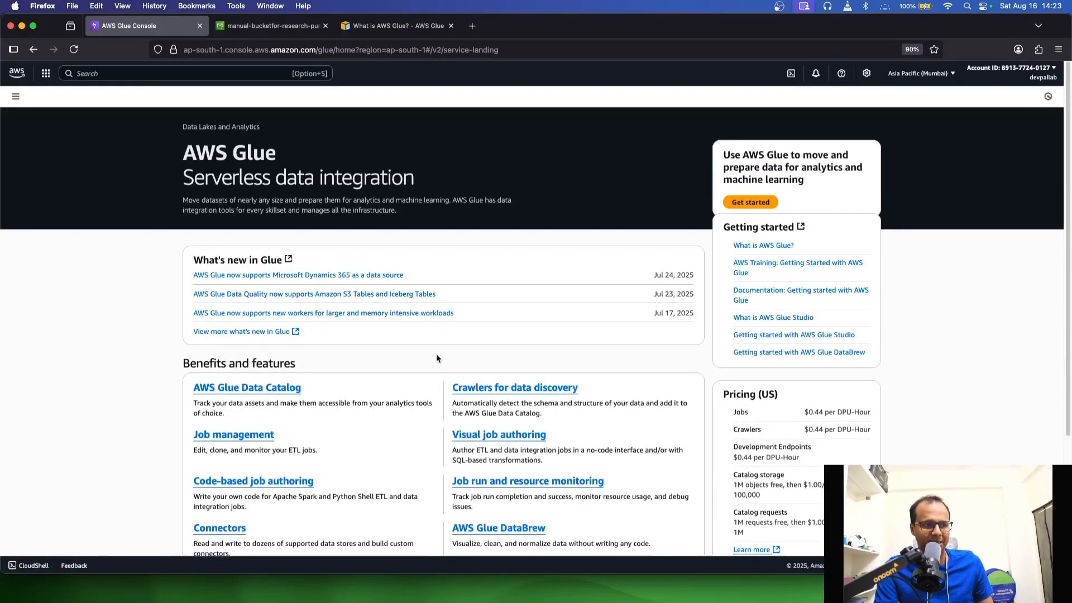
click(16, 99)
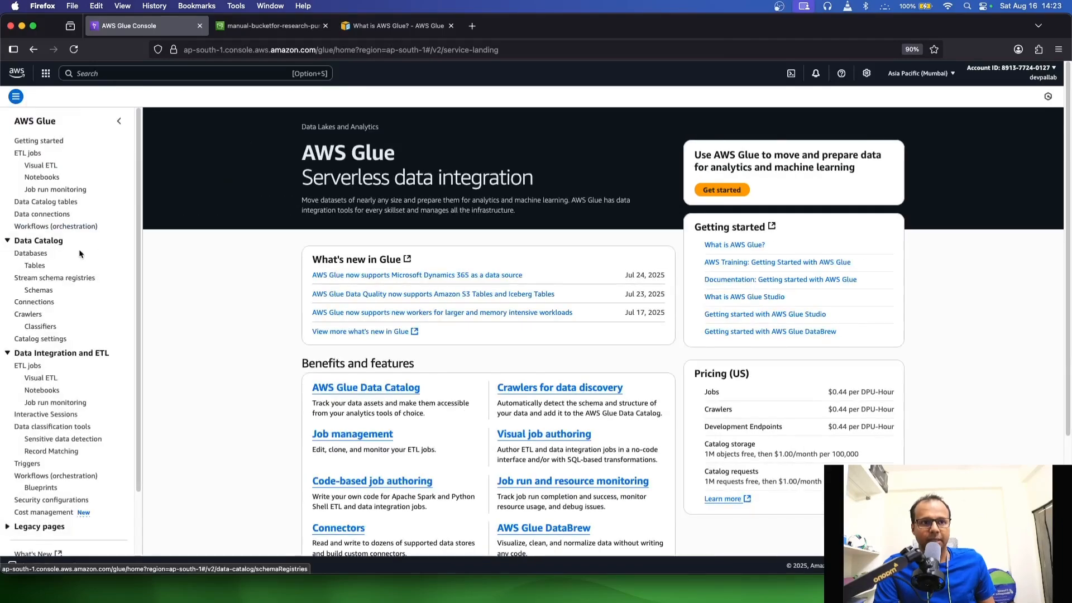
Start a new Glue classifier and name it csvClassifier
scroll(80, 254, down, 1)
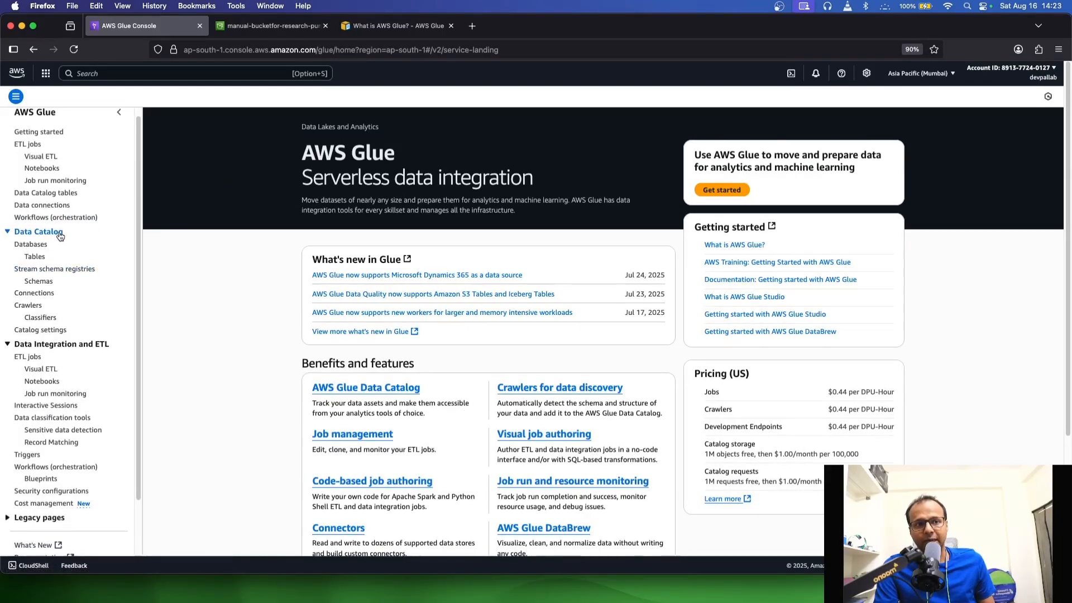
click(29, 305)
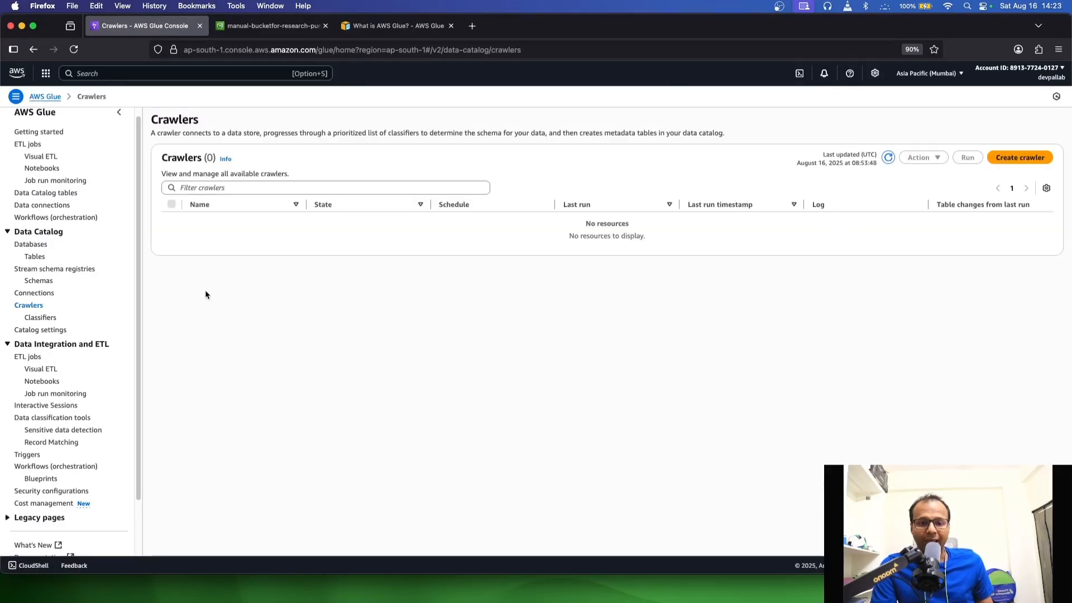
click(40, 317)
click(1013, 160)
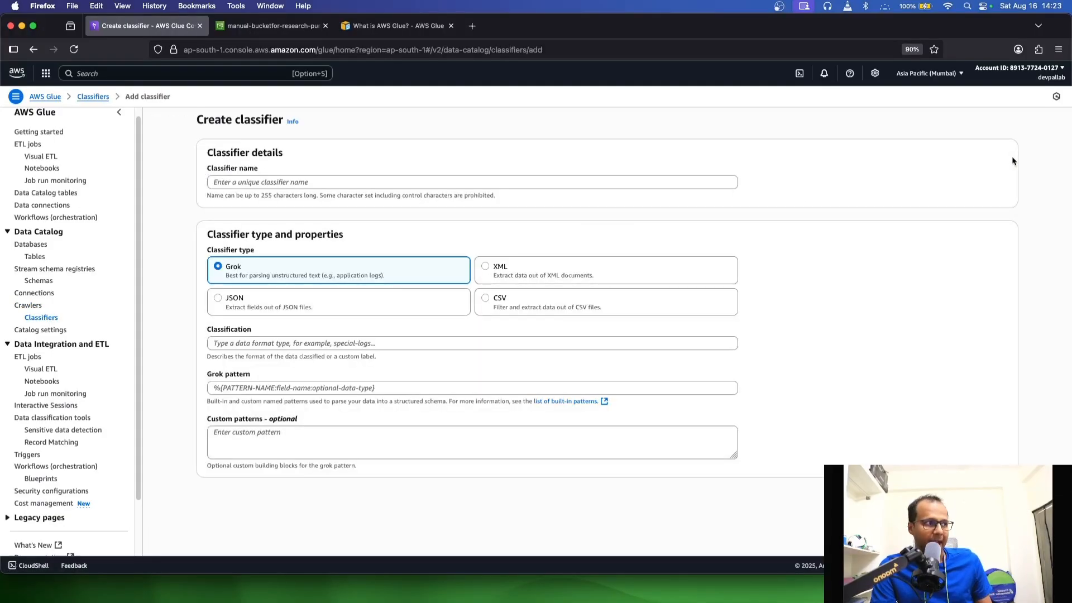
click(94, 98)
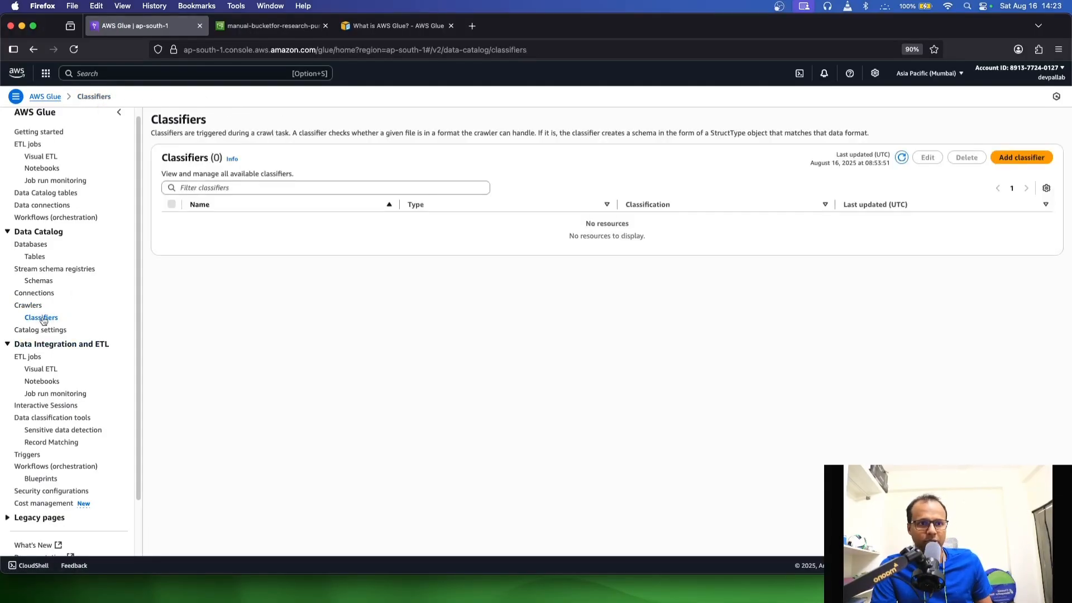
click(1013, 158)
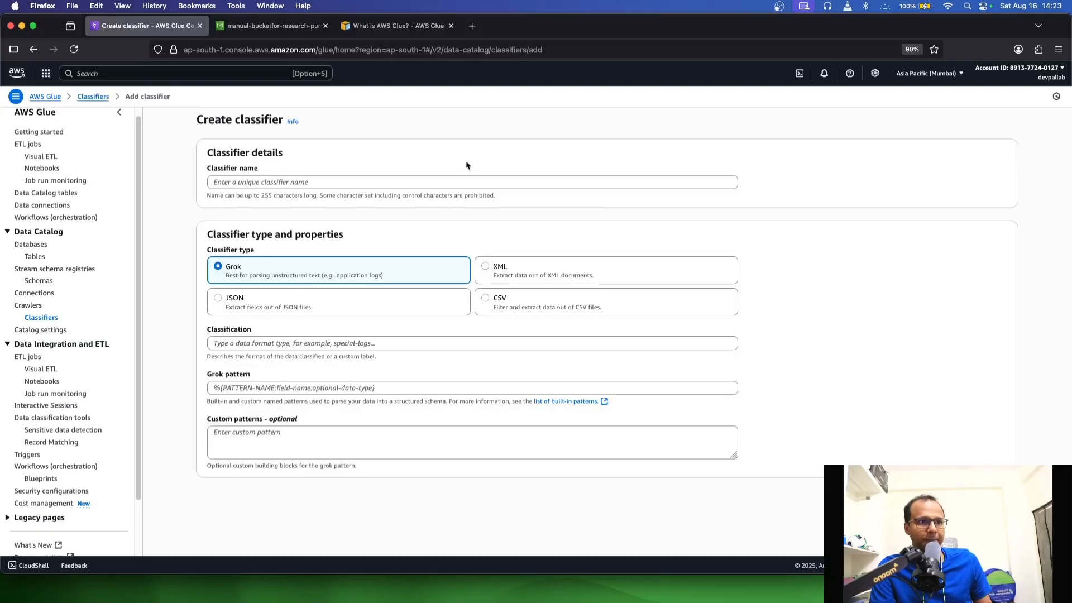
click(358, 181)
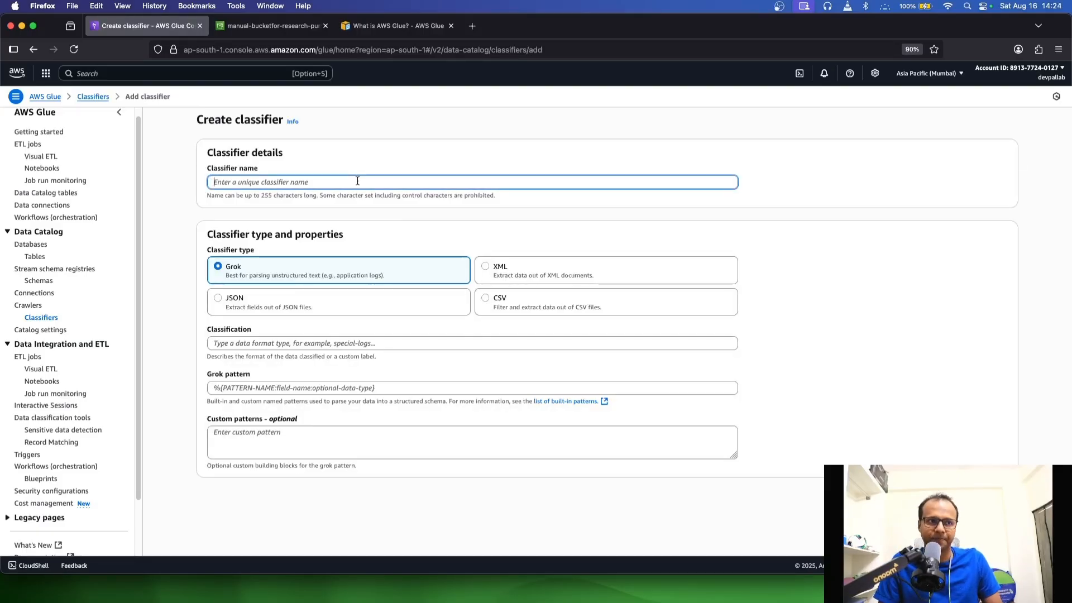
text(csvClassifier)
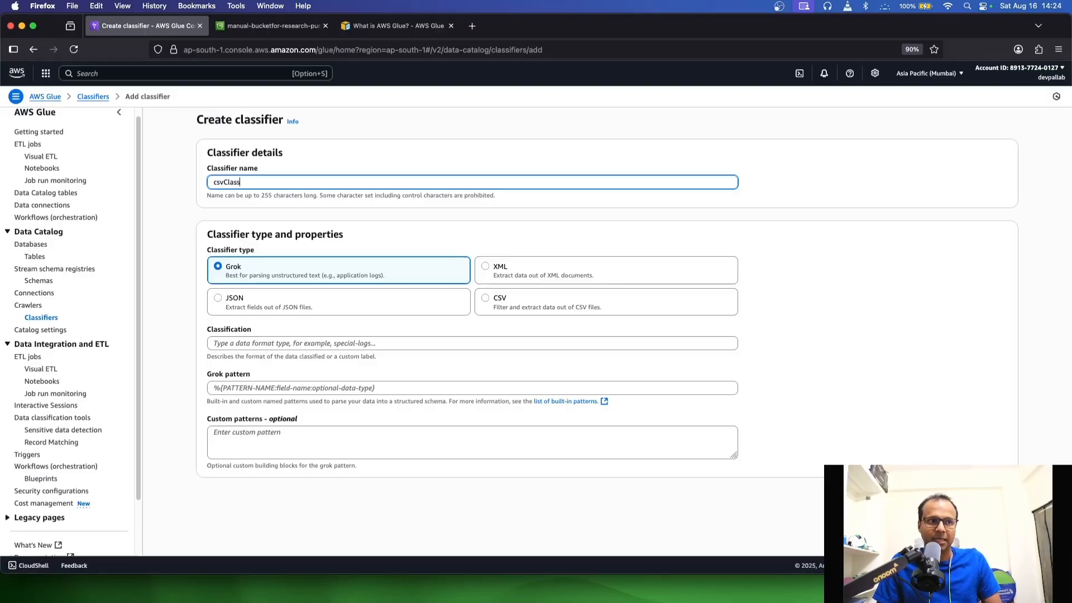
Set the classifier type to CSV, choose its column headings option, and create the classifier
click(501, 303)
scroll(379, 321, down, 1)
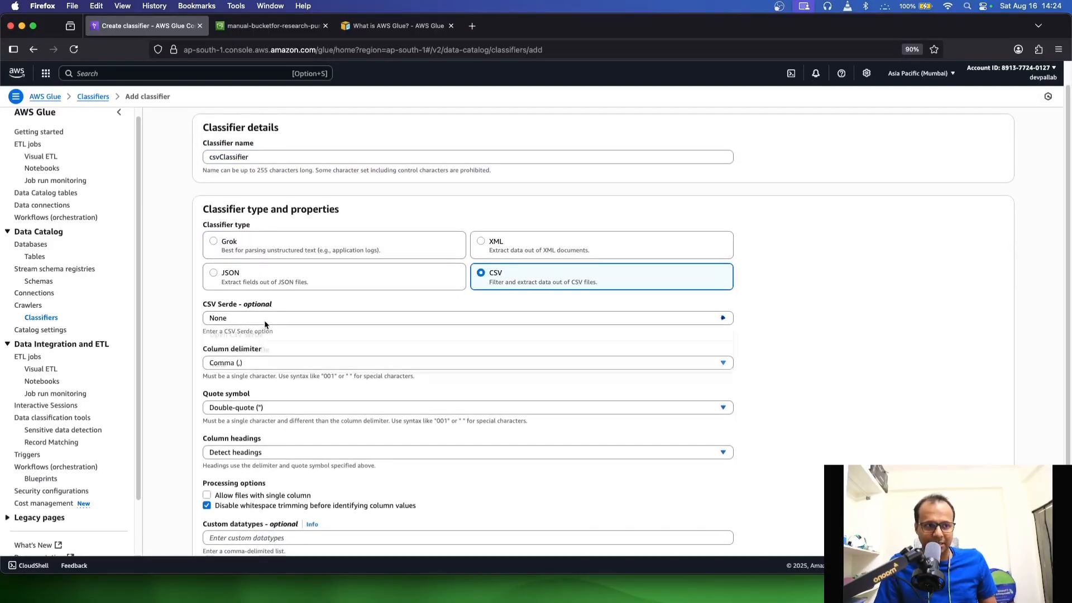
scroll(263, 321, down, 1)
scroll(263, 363, down, 1)
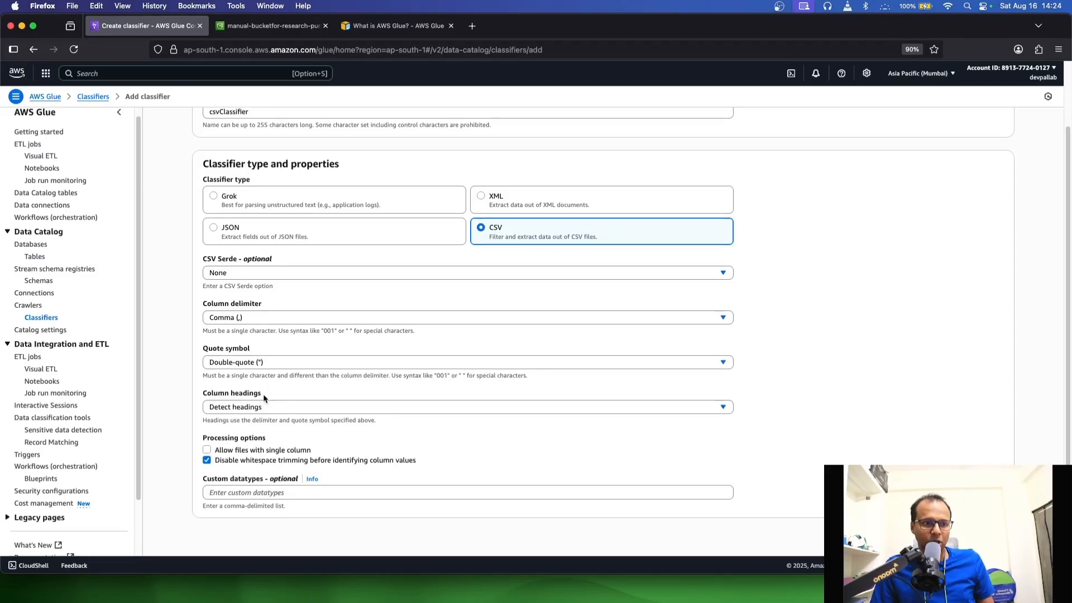
click(253, 409)
click(245, 439)
scroll(322, 444, down, 1)
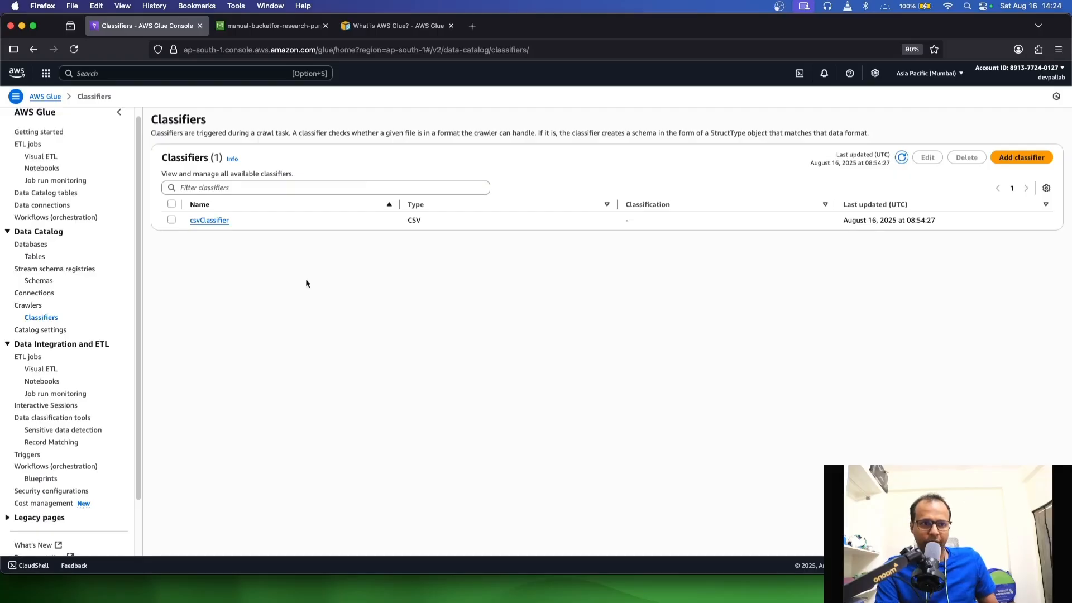
Start a new Glue crawler named studentCrawler without tags and proceed to choosing data sources and classifiers
click(26, 306)
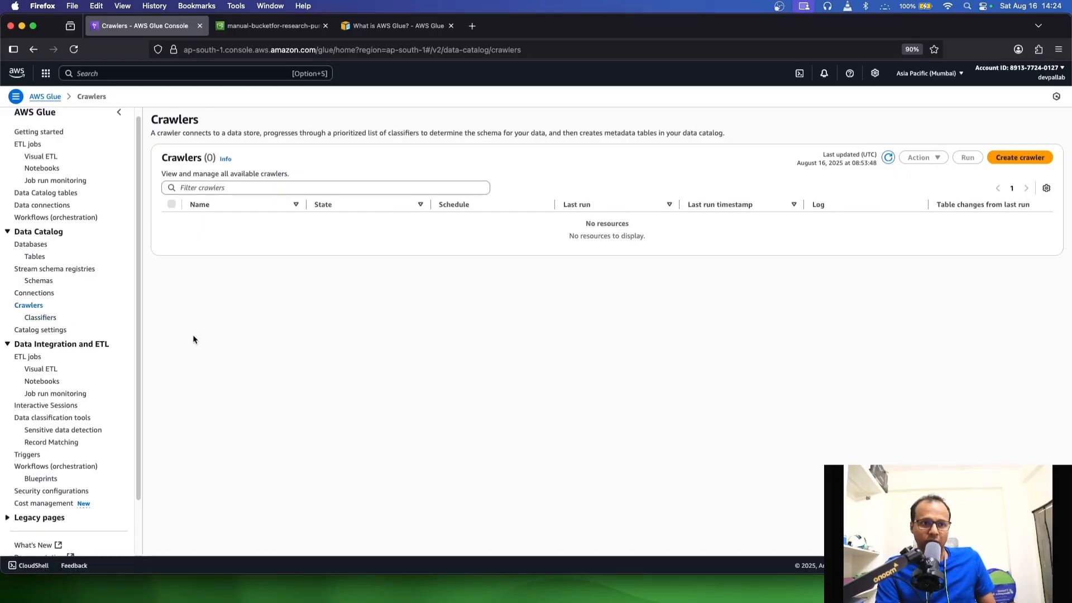
click(1019, 158)
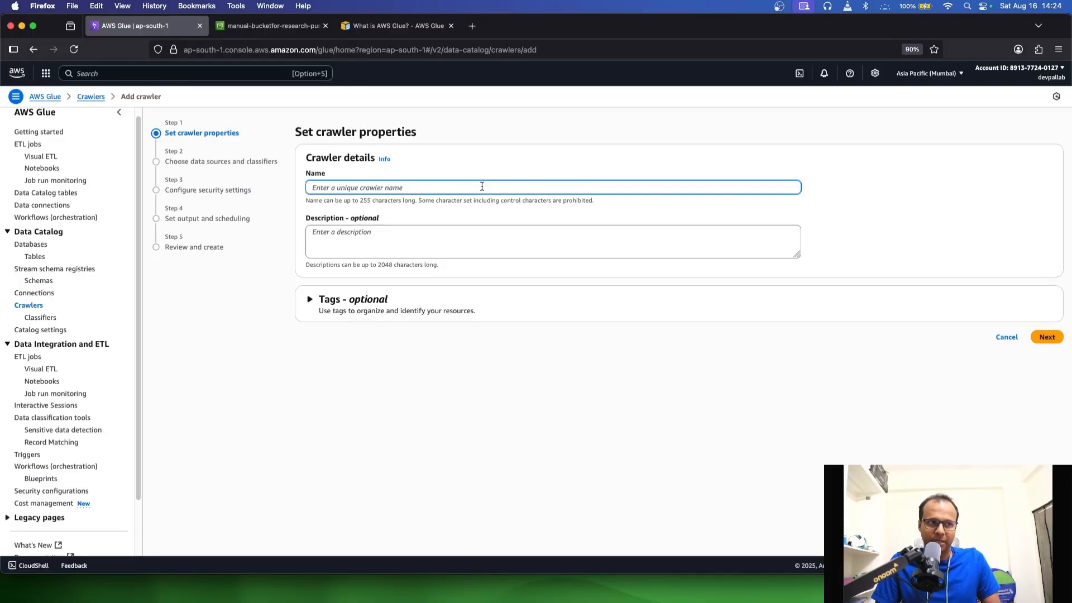
text(studentCrawler)
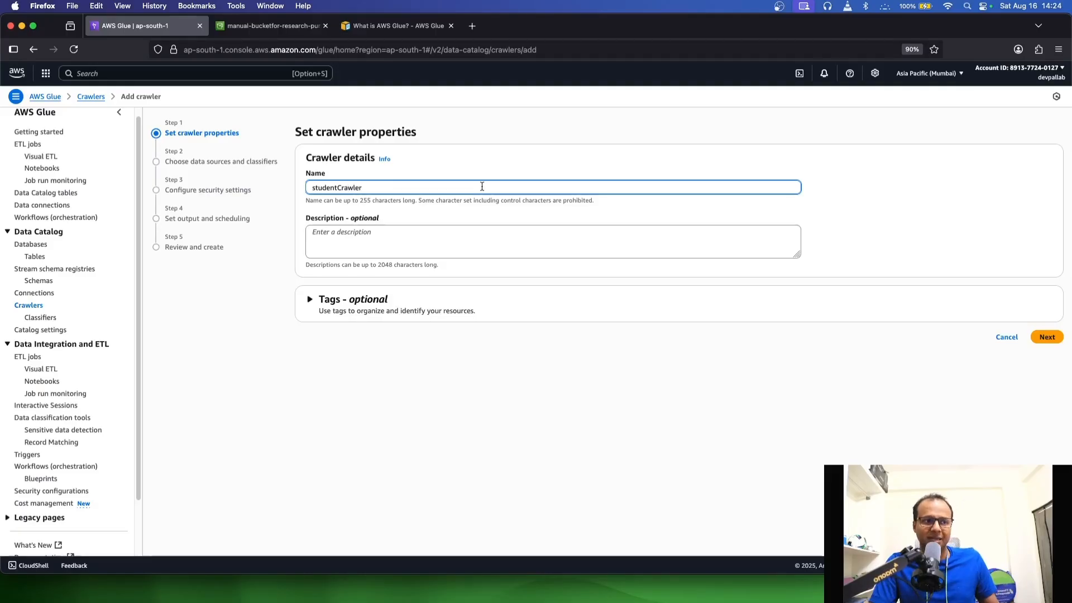
click(391, 304)
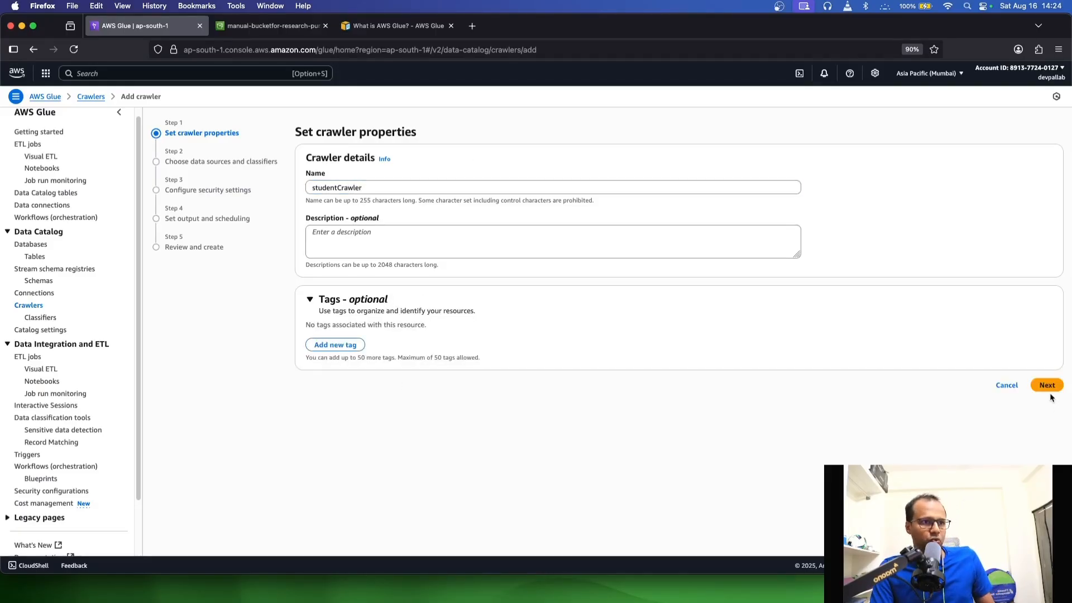
click(1048, 388)
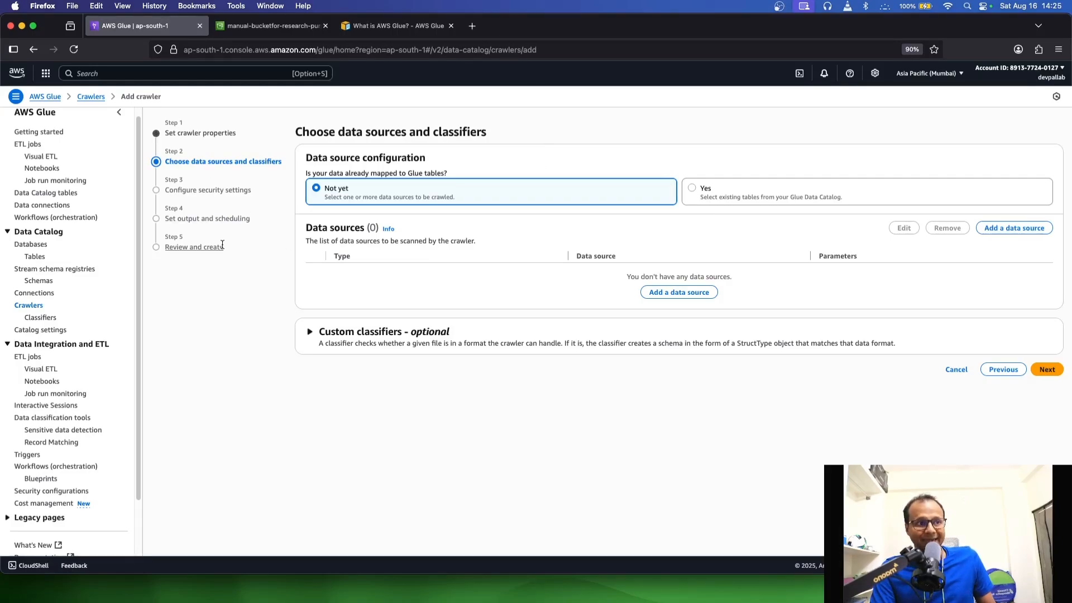
Open the Athena query editor in a separate browser tab and return to the crawler setup
click(42, 72)
right_click(152, 238)
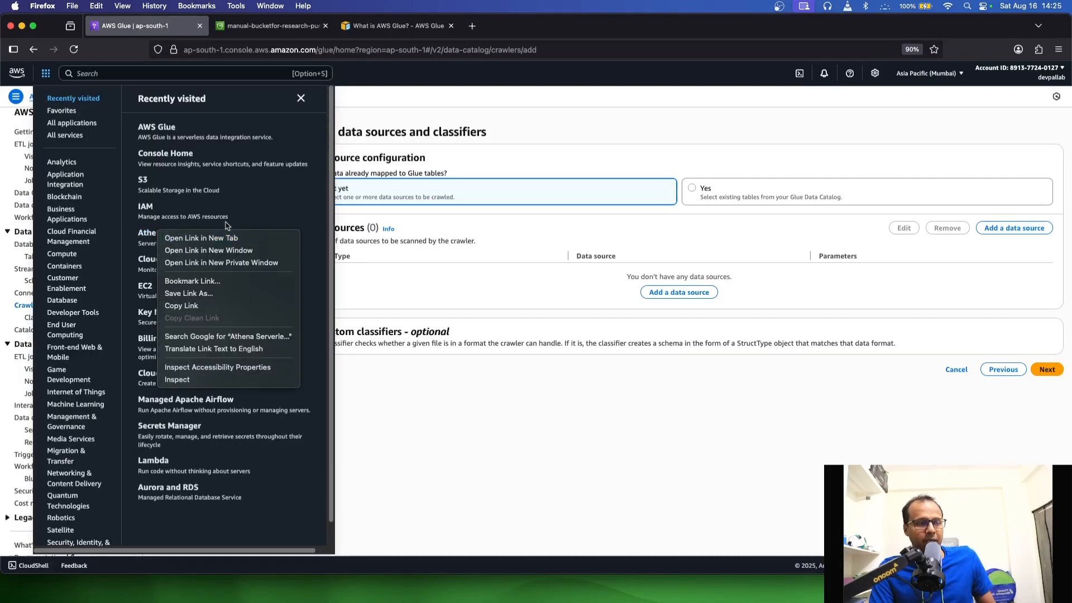
click(179, 239)
key(ctrl+Tab)
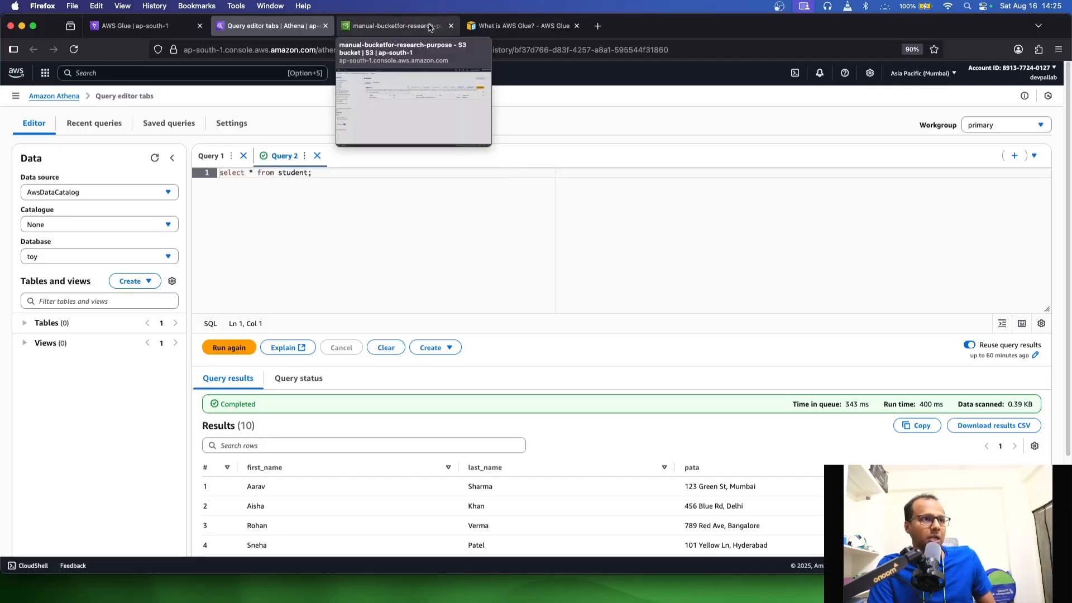
click(399, 26)
click(267, 28)
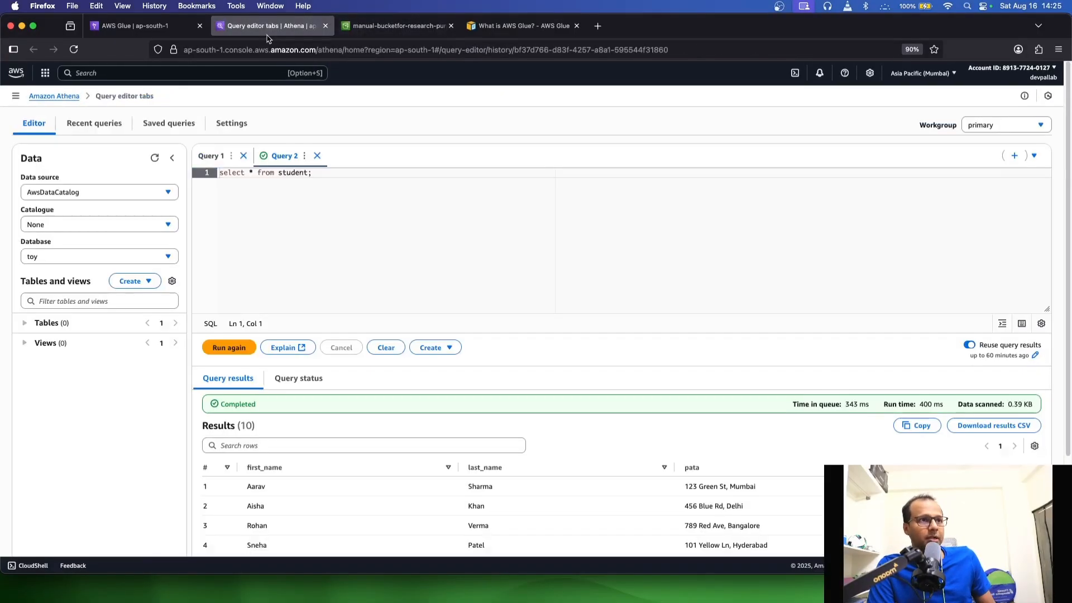
click(131, 26)
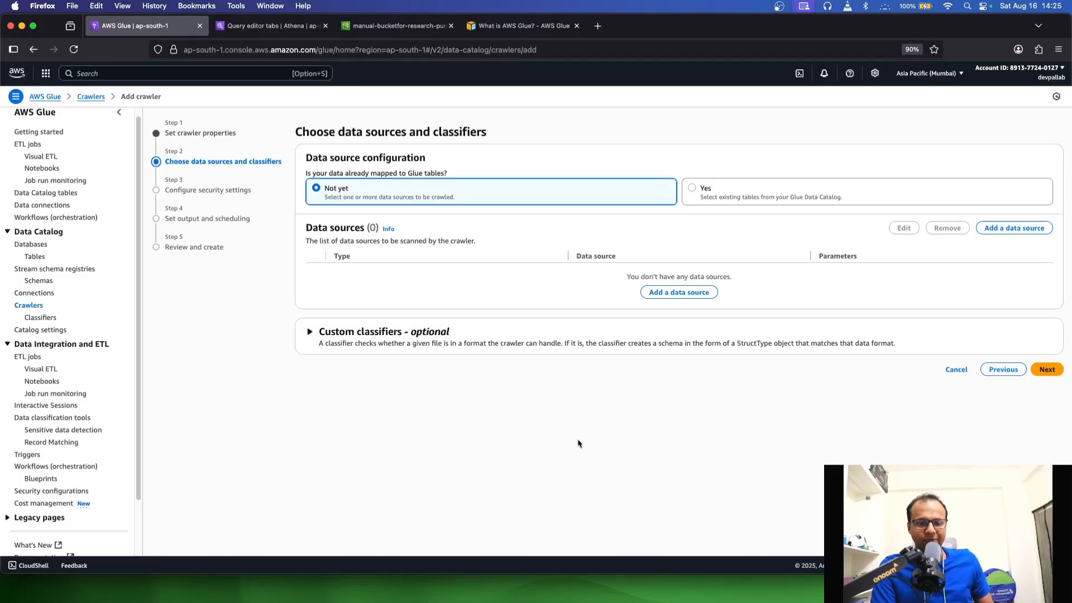
Add the student/ folder of the manual-bucketfor-research-purpose bucket as the crawler's S3 data source, crawling all sub-folders
click(1008, 231)
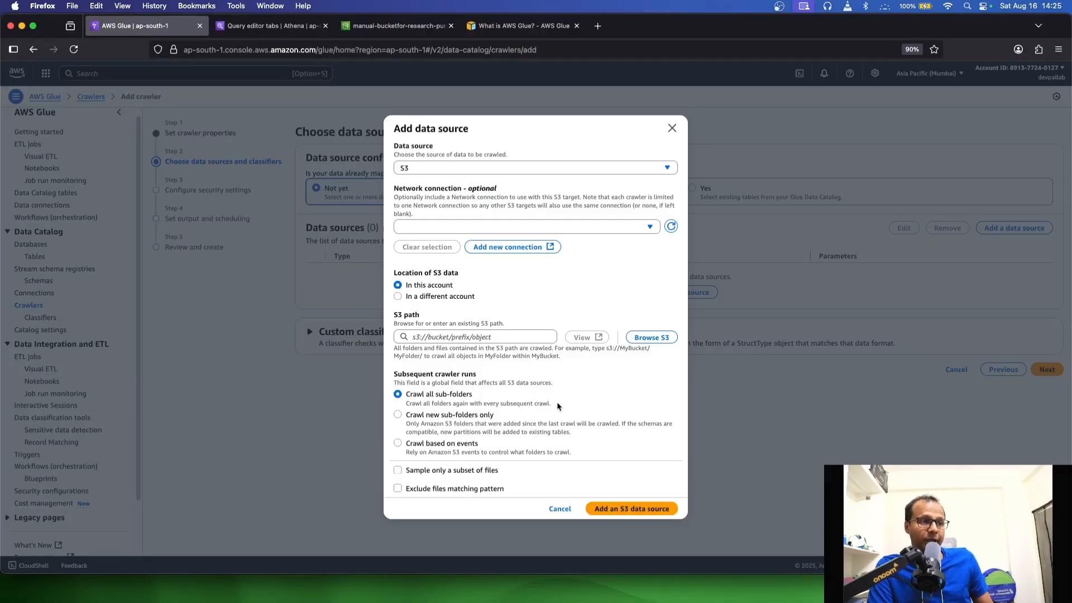
click(652, 337)
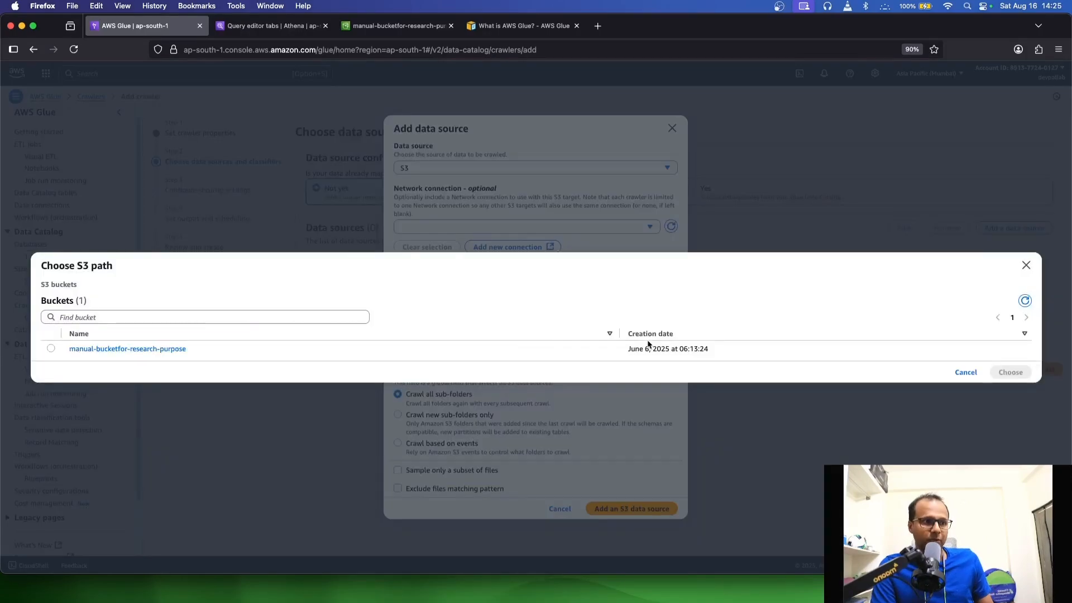
click(123, 346)
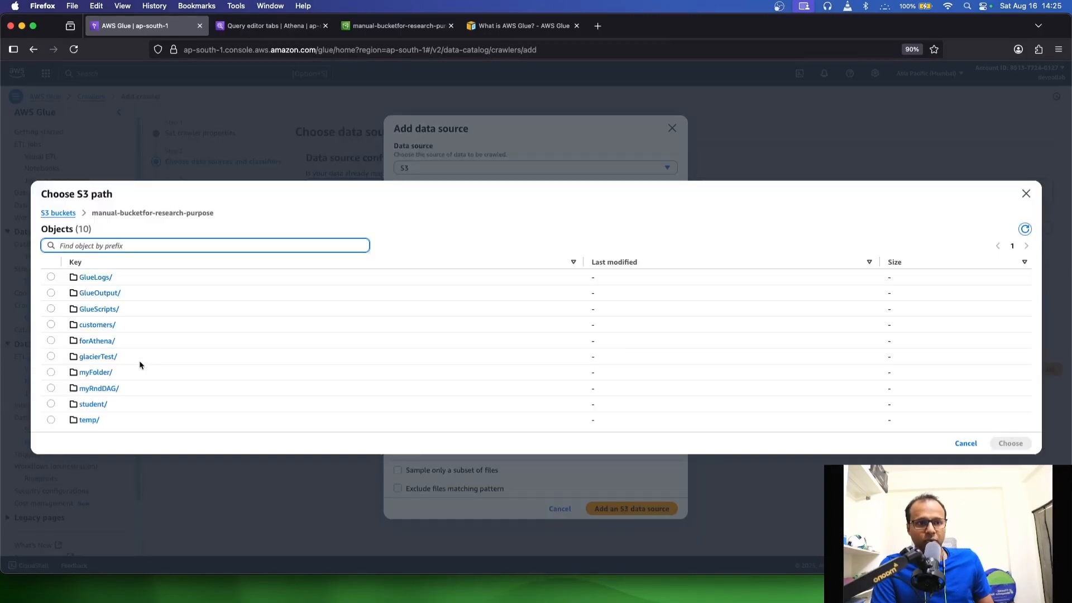
click(90, 407)
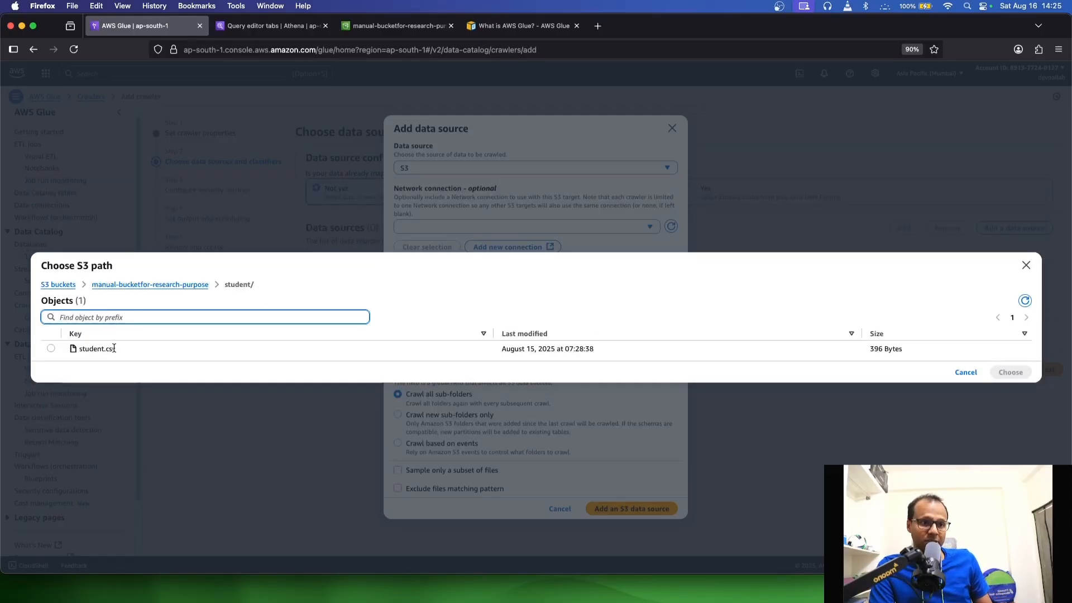
click(51, 349)
click(160, 285)
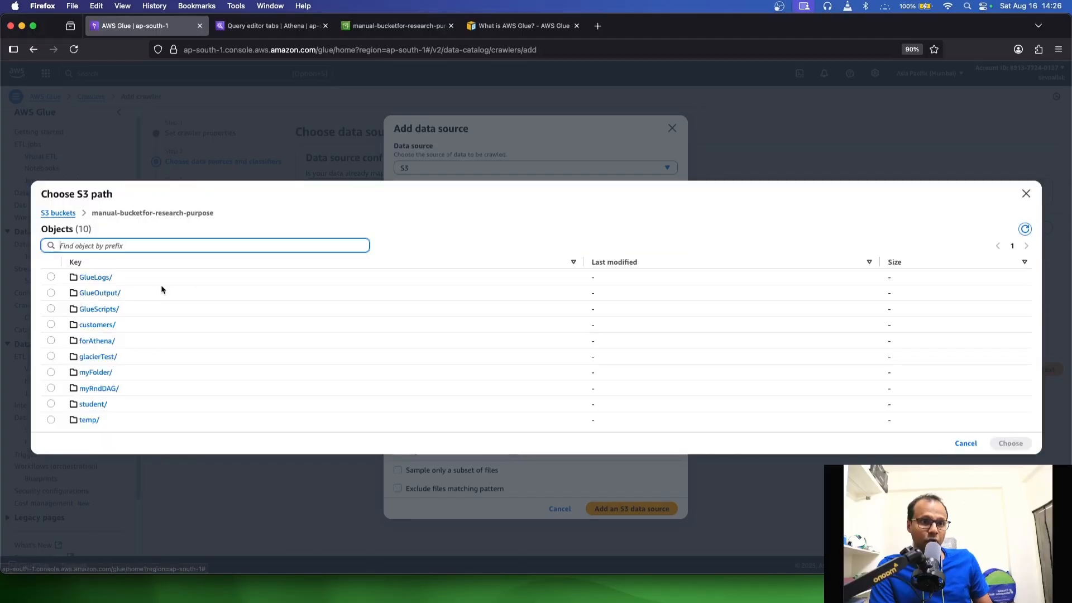
click(51, 404)
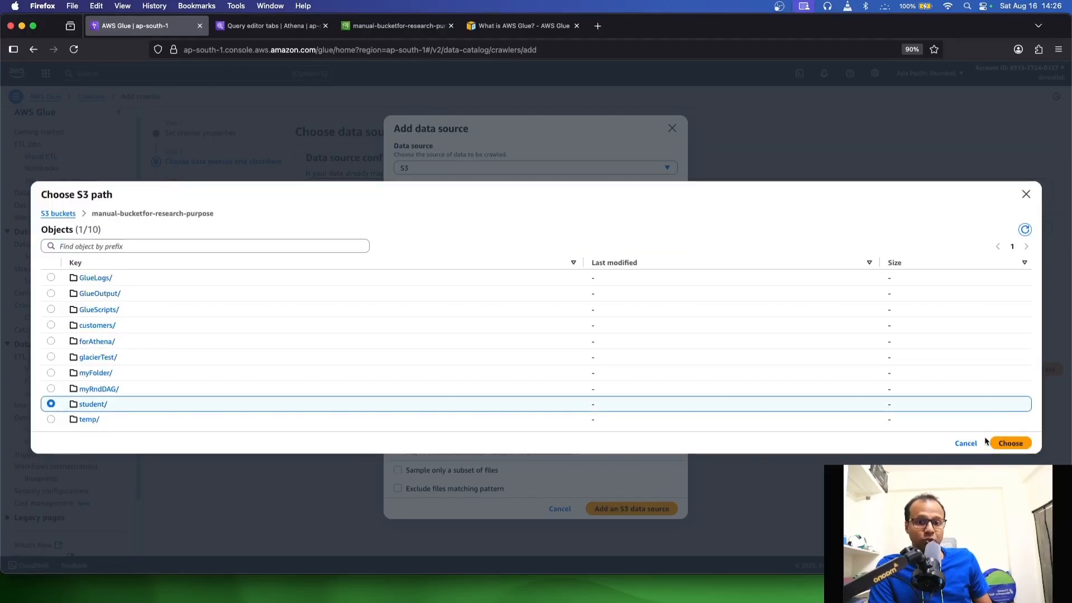
click(1004, 443)
click(559, 356)
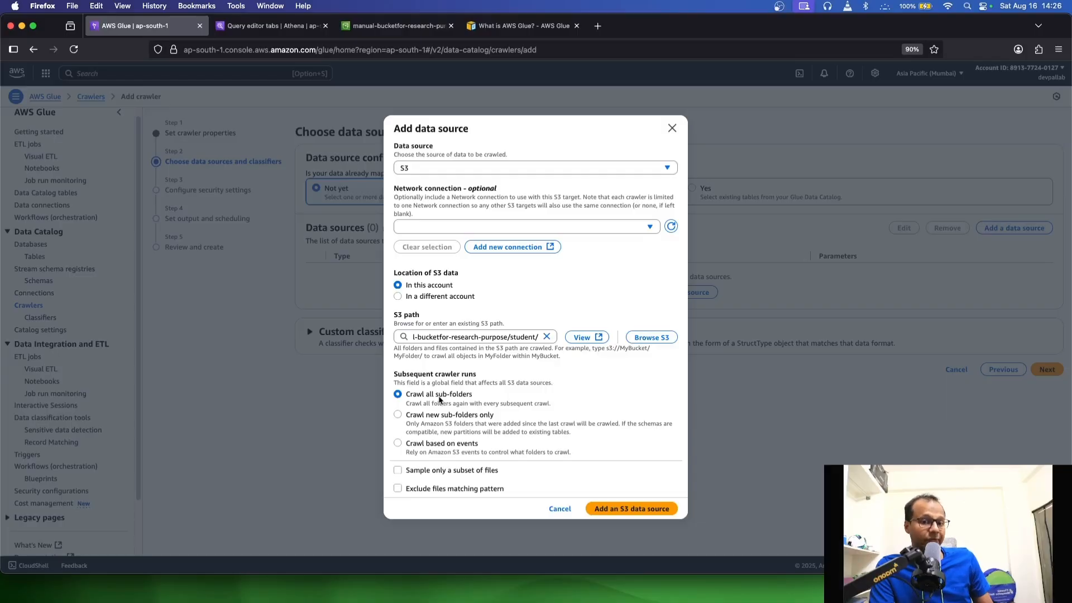
click(653, 510)
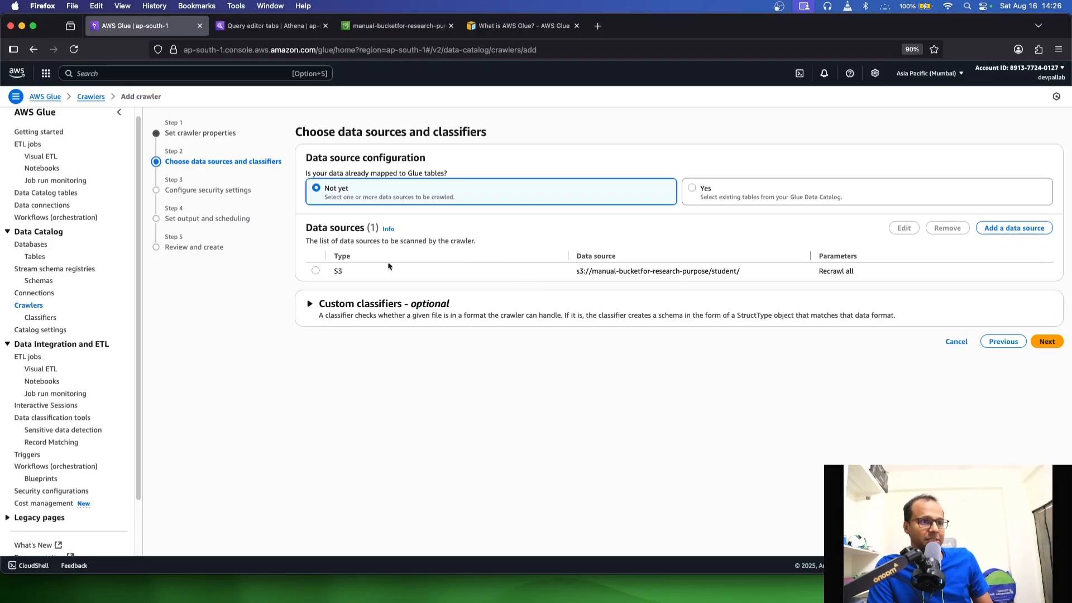
Assign the custom classifier csvClassifier to the crawler and proceed to the security settings
click(316, 271)
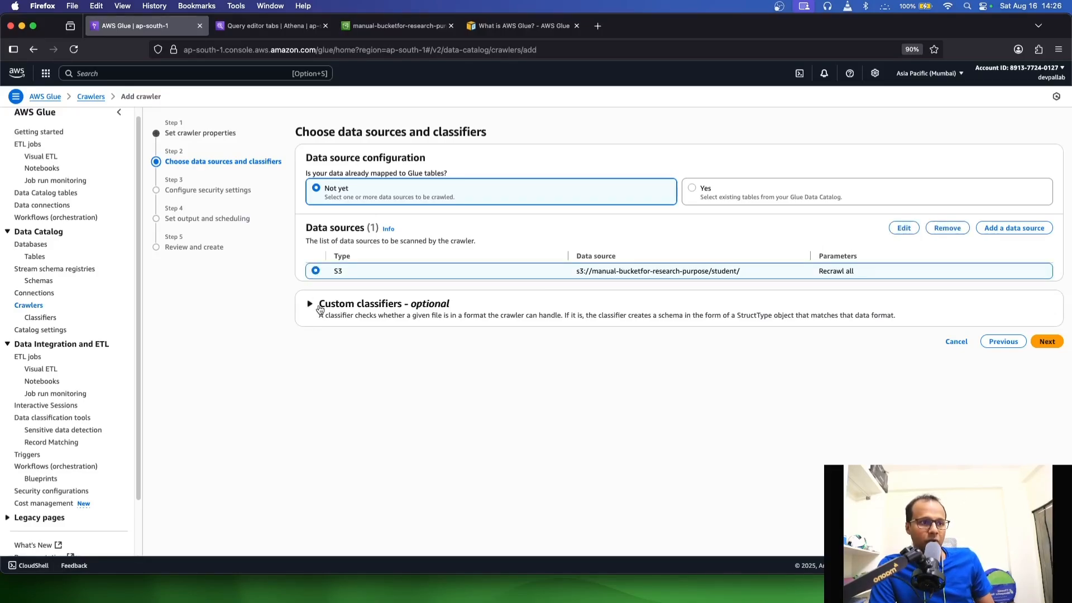
click(350, 314)
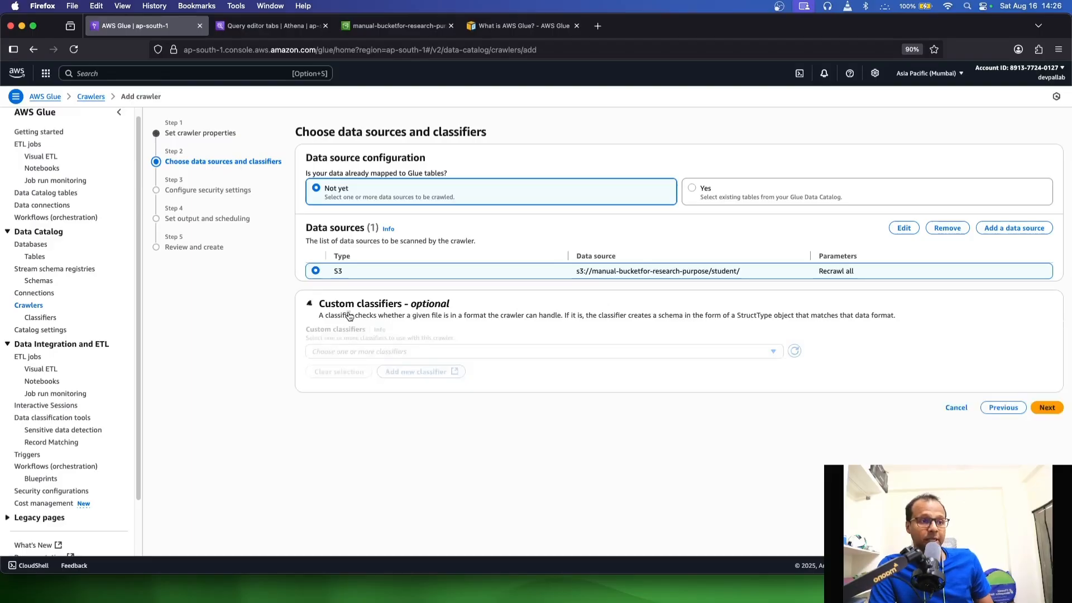
click(432, 352)
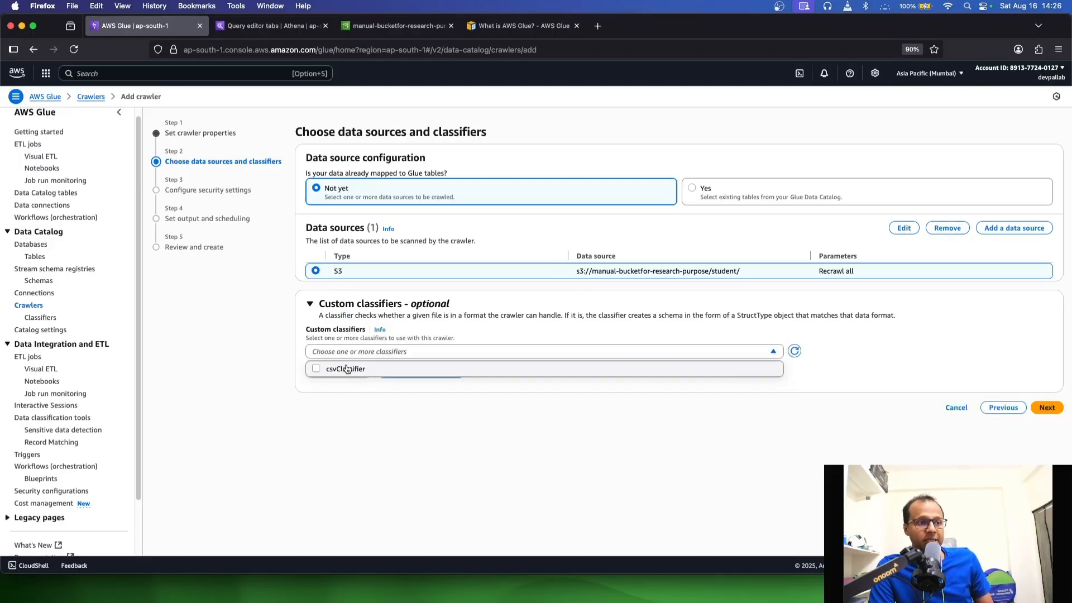
click(346, 368)
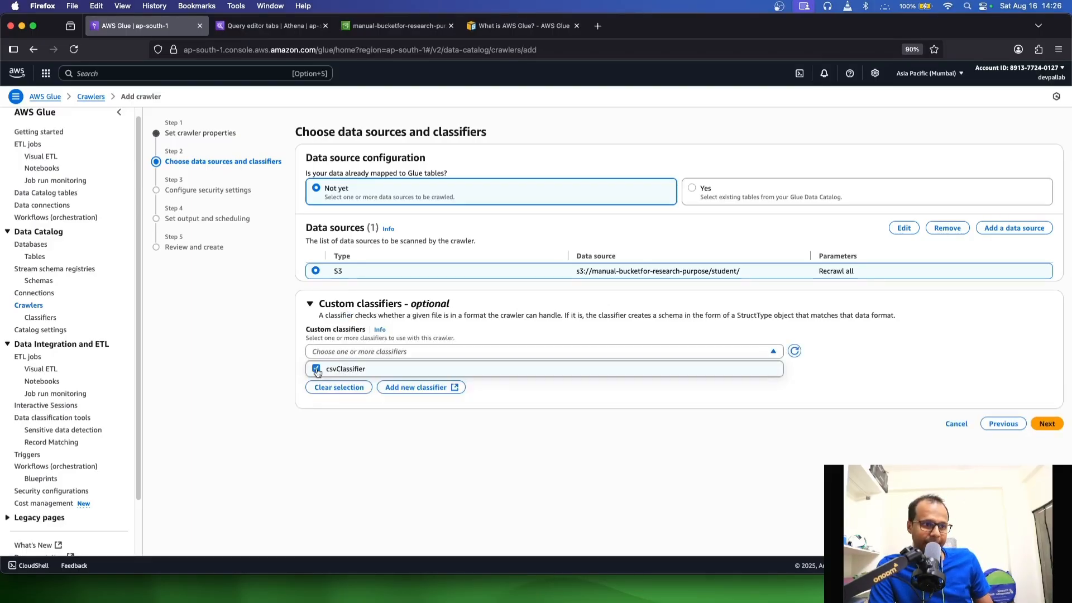
click(491, 454)
click(1047, 424)
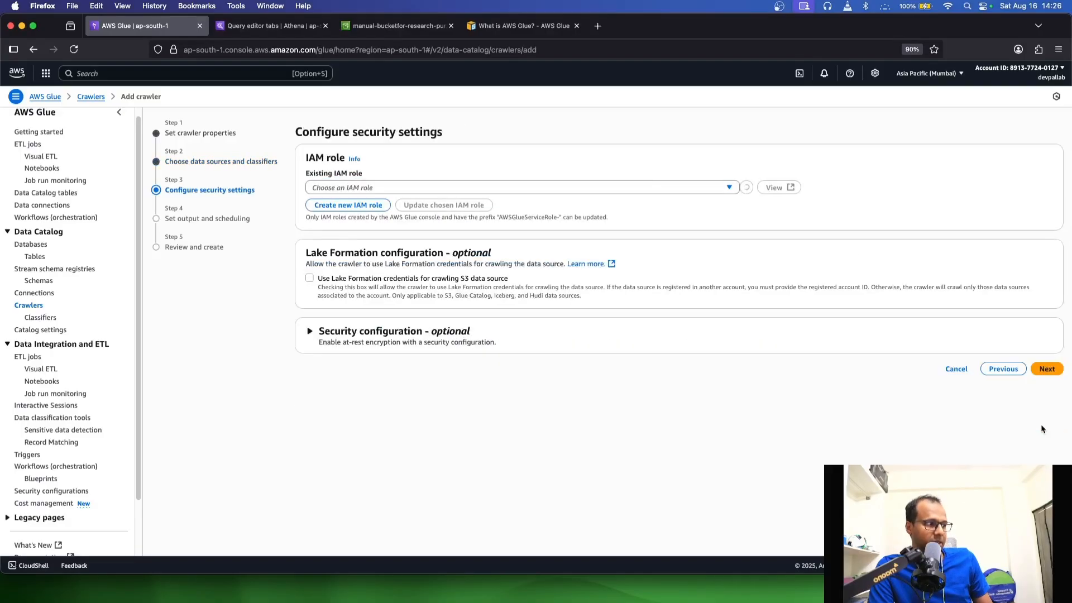
Choose myManualGlueRole as the crawler's existing IAM role and proceed to output and scheduling
click(456, 190)
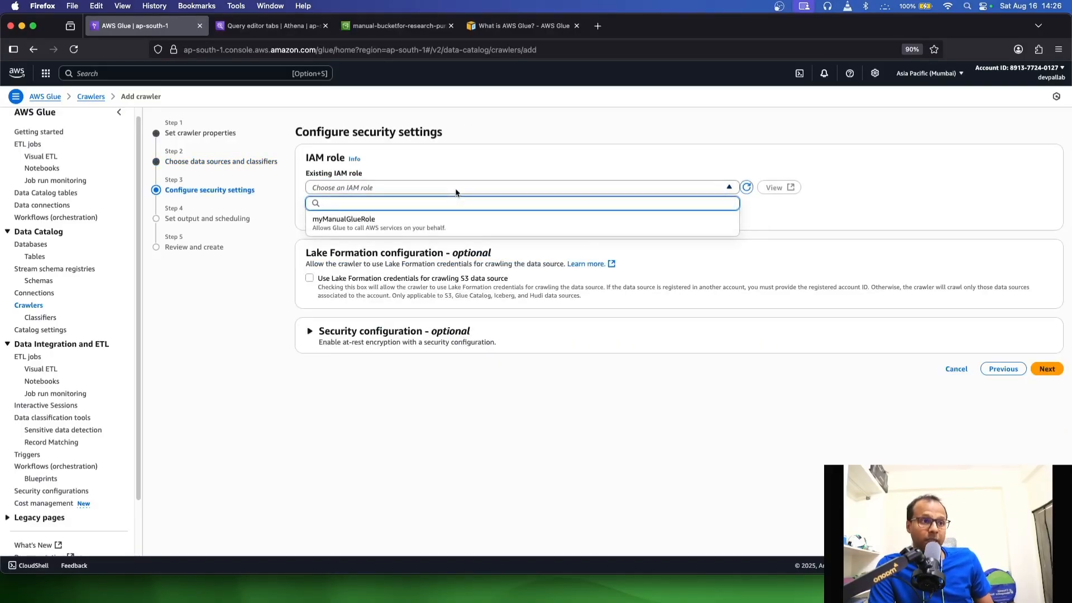
click(421, 219)
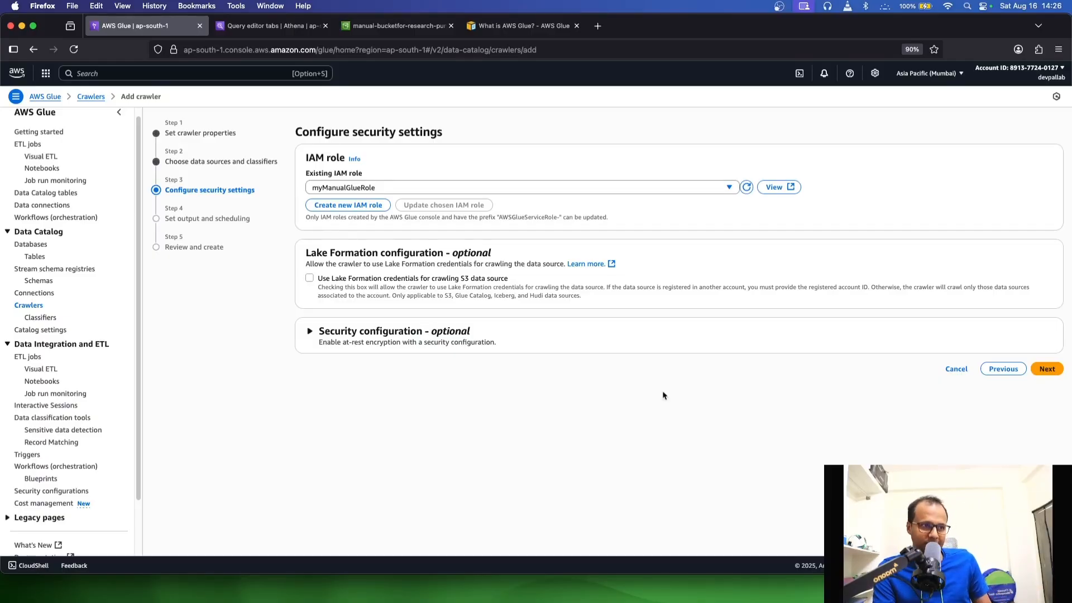
click(1047, 369)
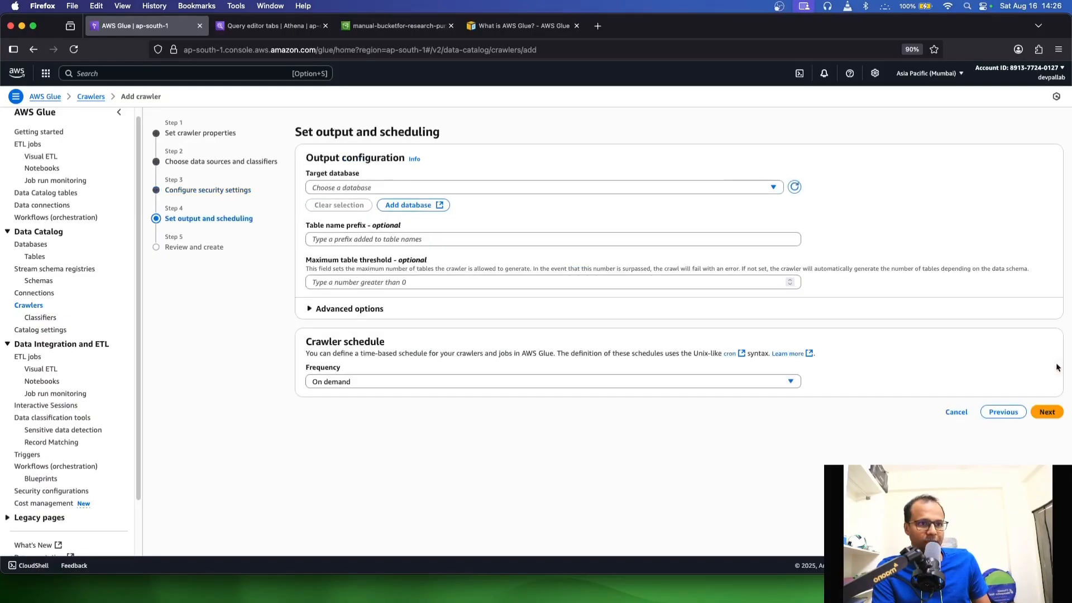
Choose toy as the crawler's target database and leave the table name prefix empty
click(418, 188)
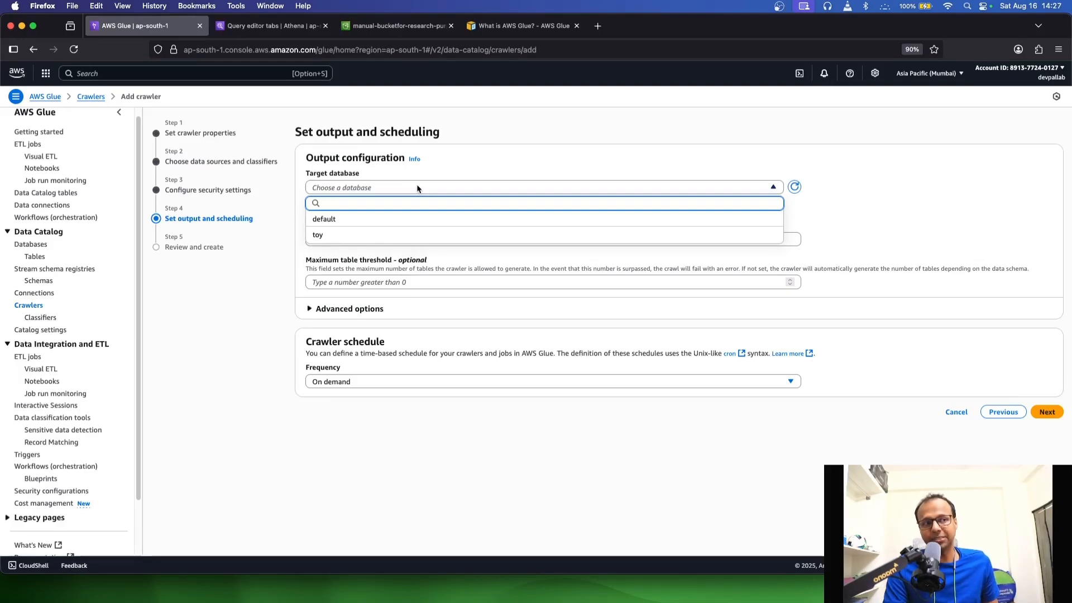
click(365, 243)
click(402, 188)
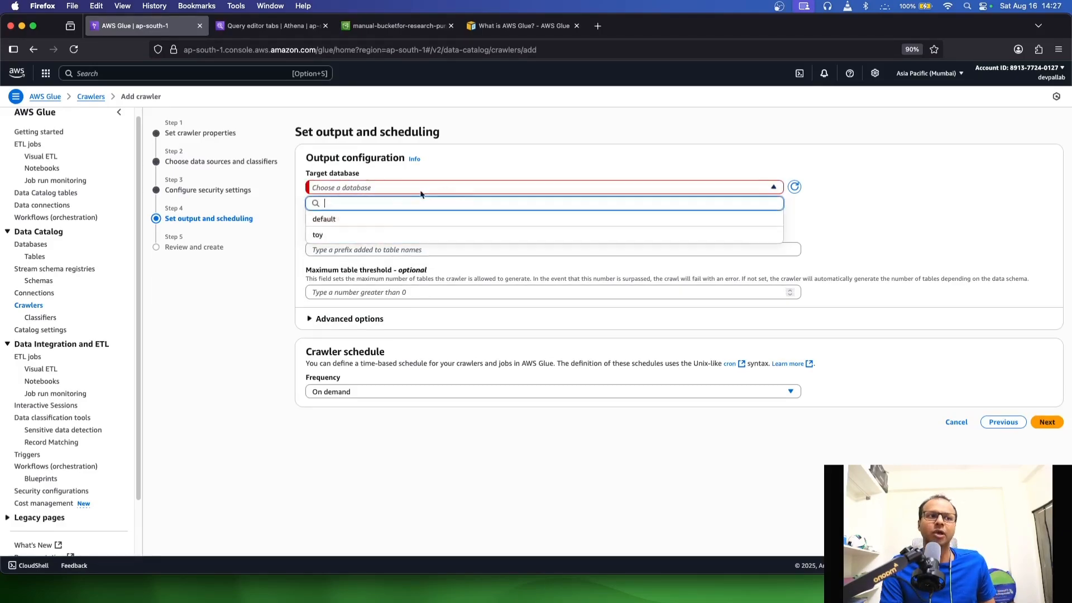
click(340, 234)
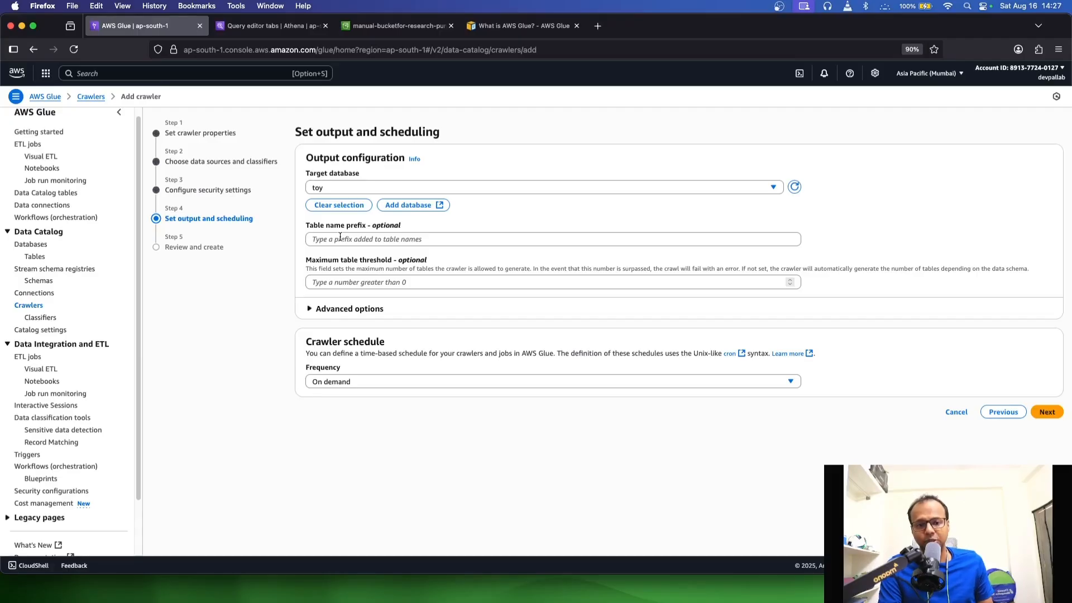
click(340, 238)
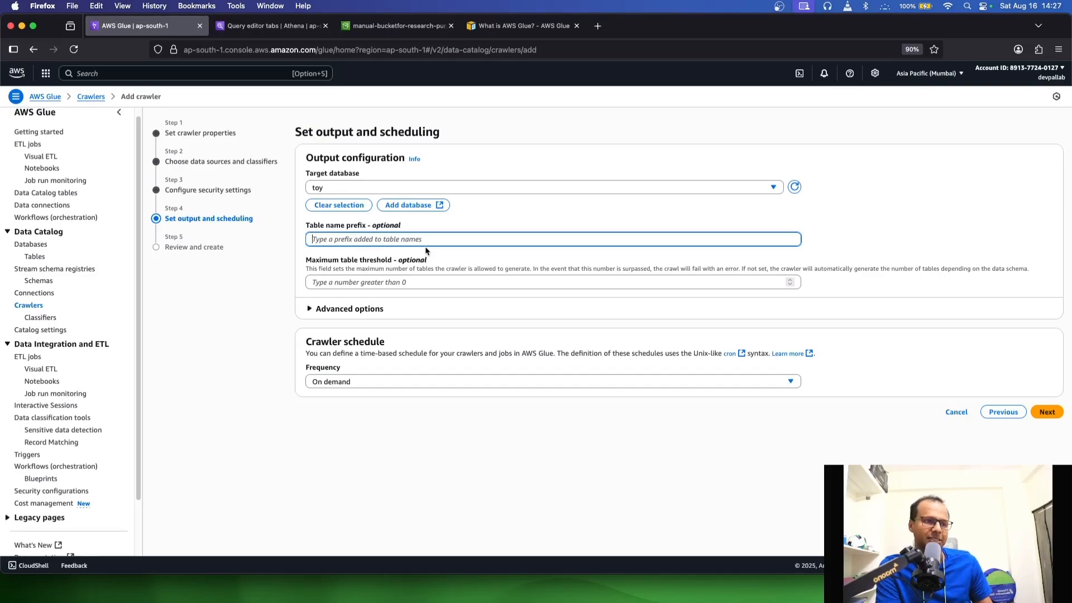
Look over the advanced output options, keep the crawler schedule on demand, and proceed to the review
click(352, 310)
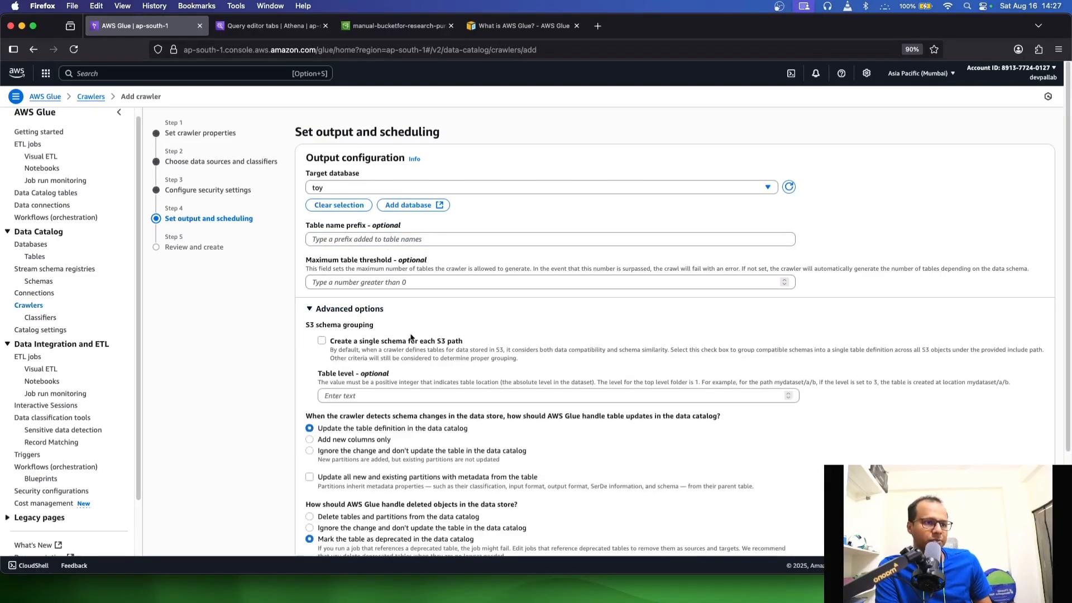
scroll(411, 337, down, 5)
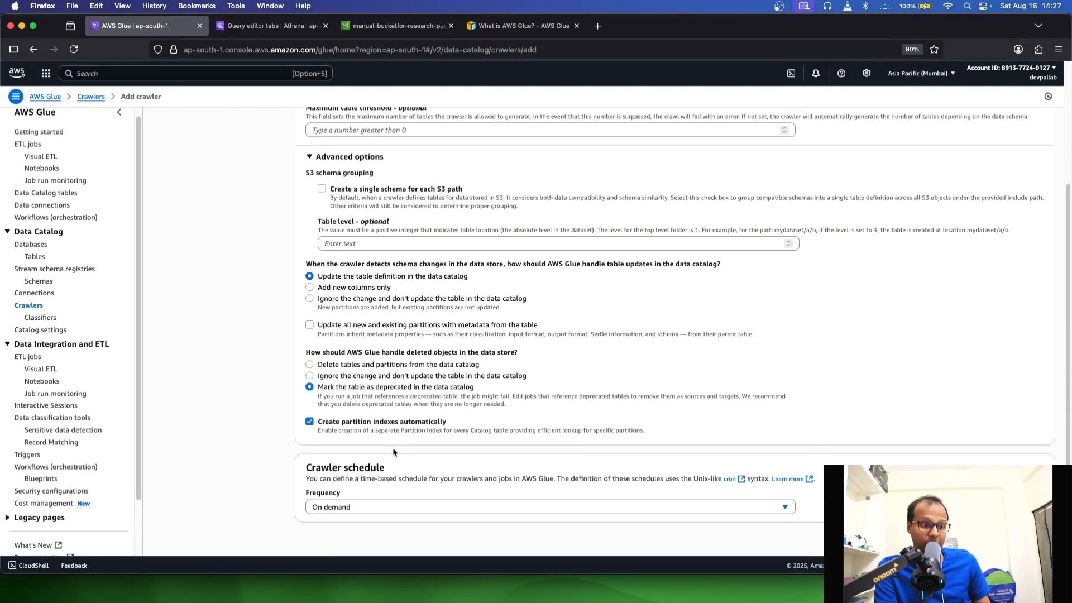
click(367, 507)
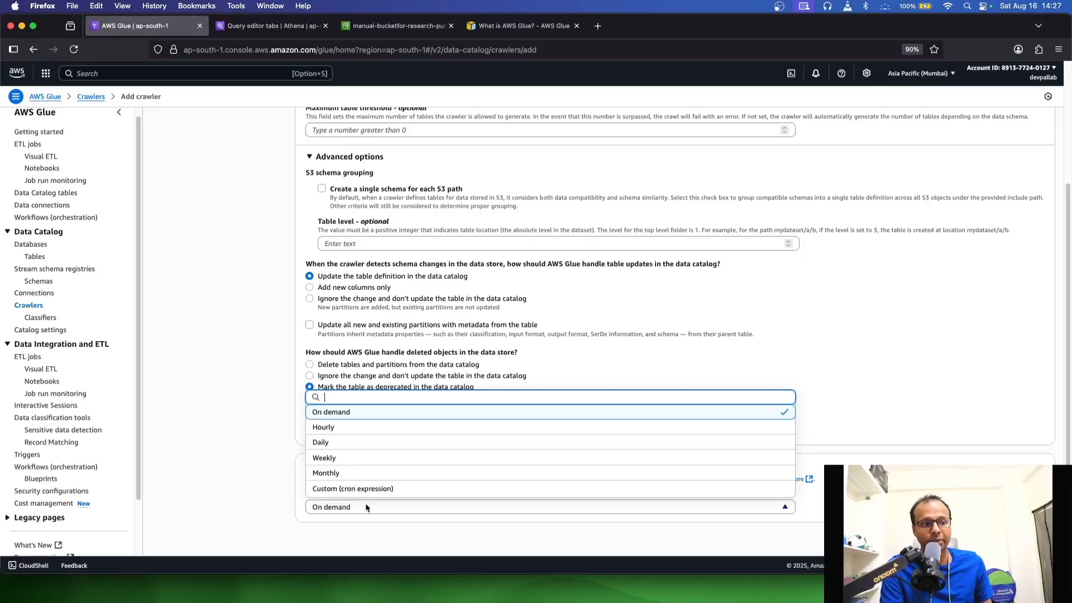
click(353, 508)
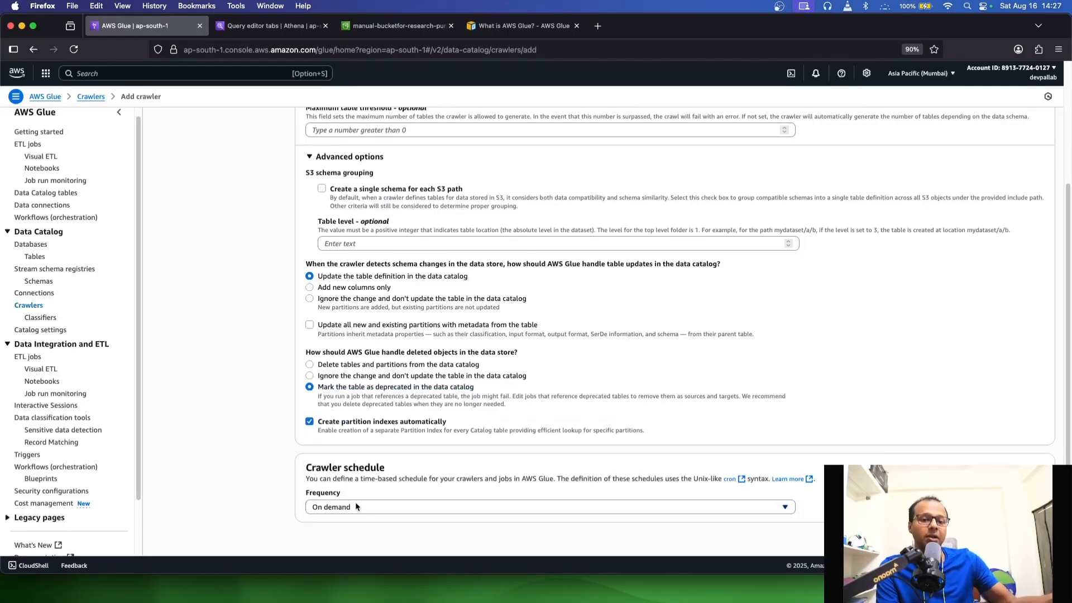
click(1039, 540)
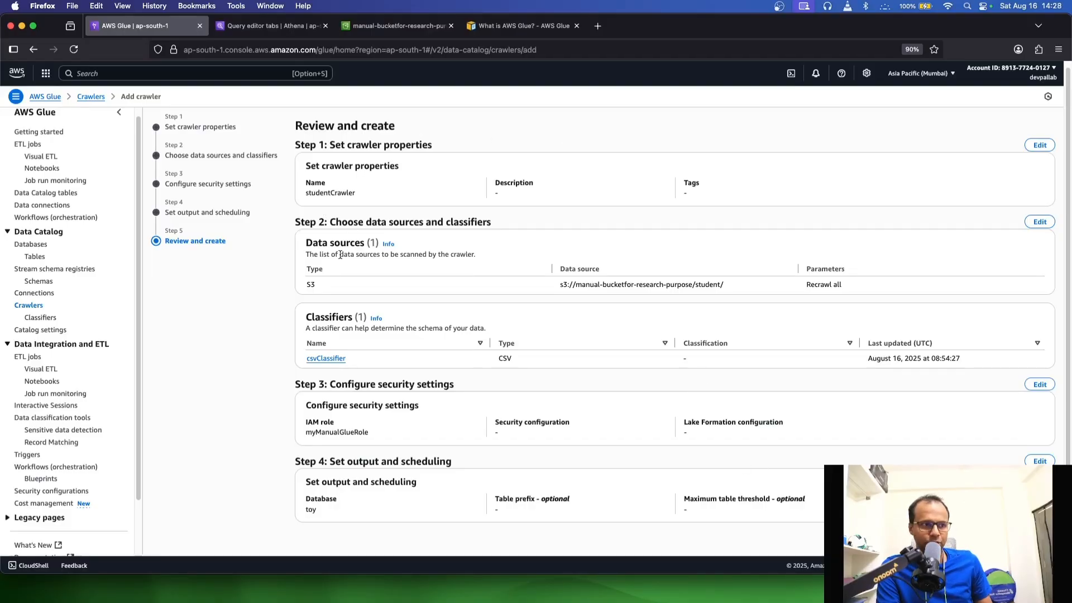
Check the crawler's name, S3 source, recrawl setting and classifier in the review, and create the crawler
drag(379, 194, 305, 194)
click(428, 213)
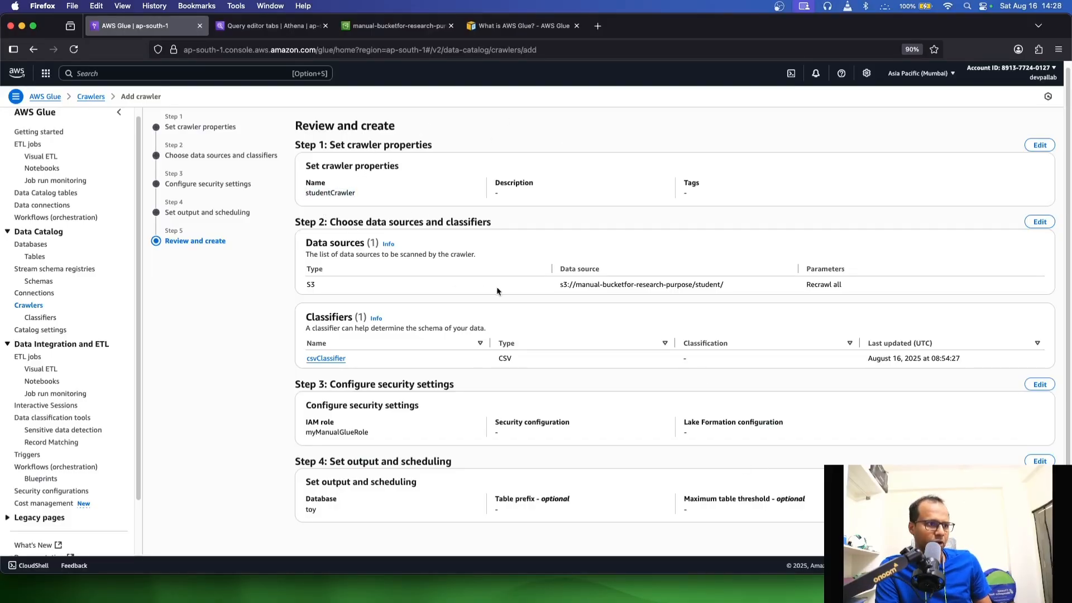
drag(529, 282, 750, 290)
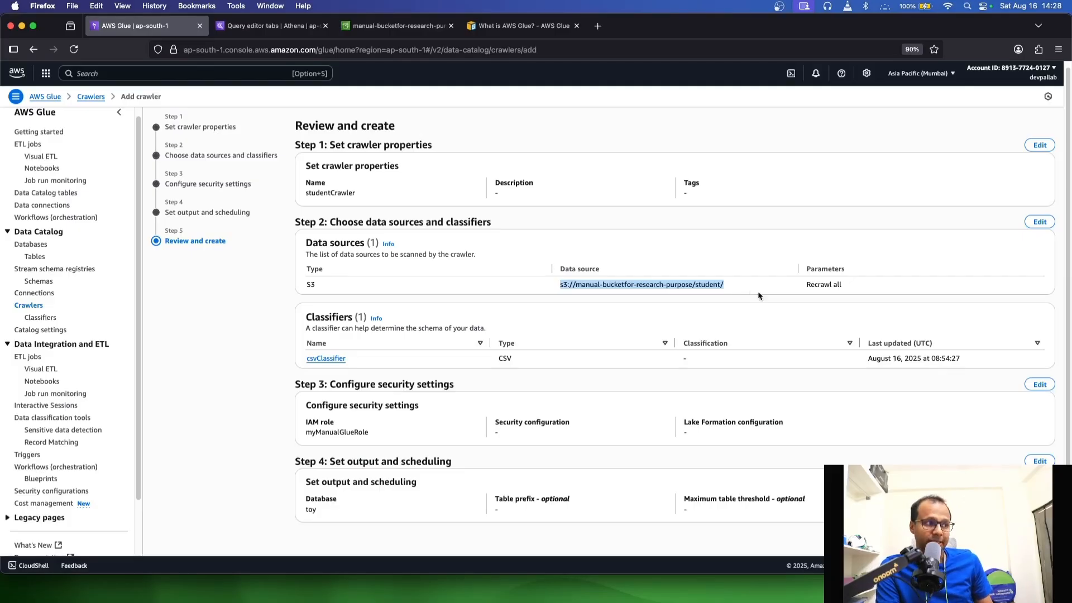
click(806, 287)
drag(805, 287, 865, 287)
click(864, 291)
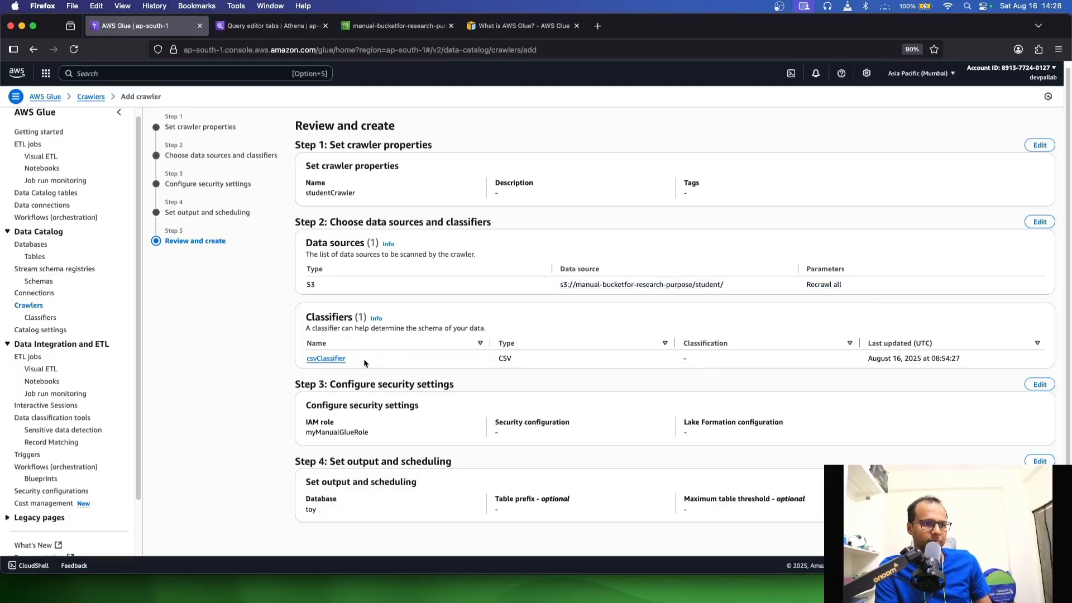
drag(364, 362, 257, 353)
click(319, 368)
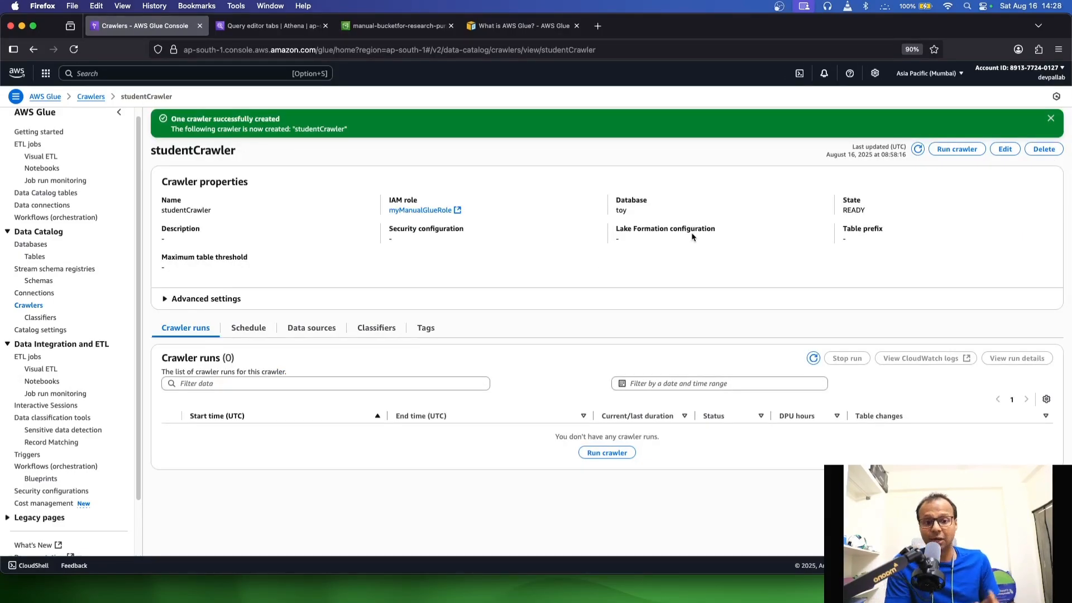
click(1051, 118)
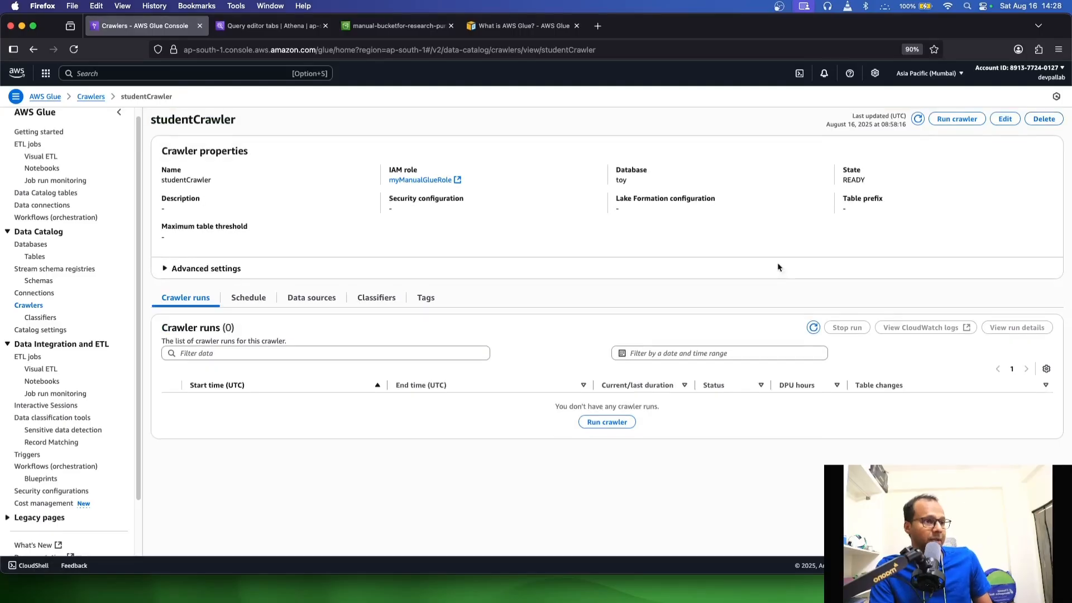
Check the classifiers list, return to the crawlers list and refresh it to look for studentCrawler
click(37, 307)
click(42, 317)
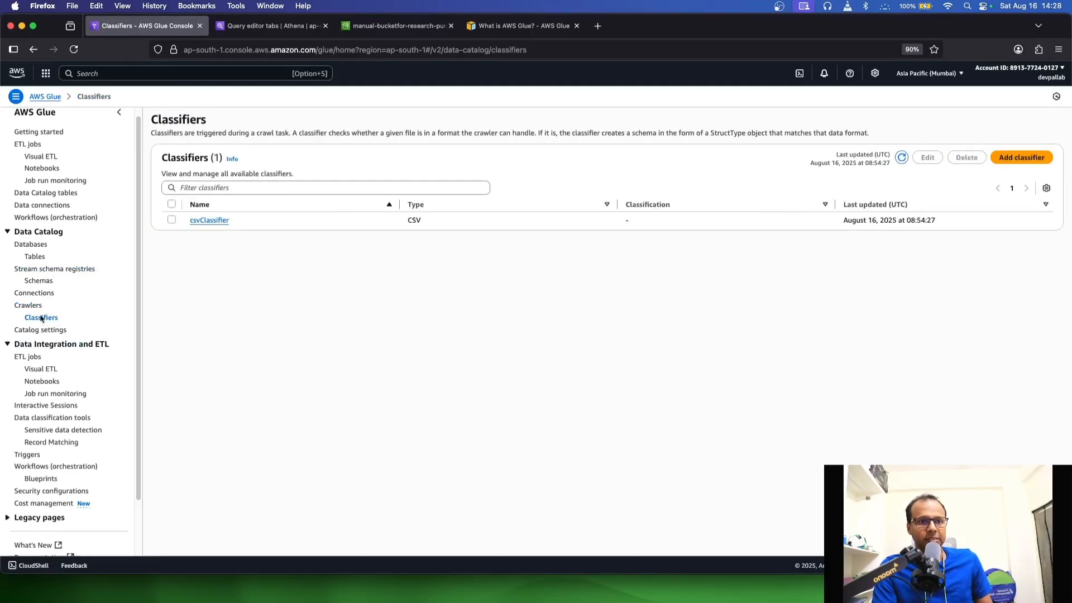
click(30, 306)
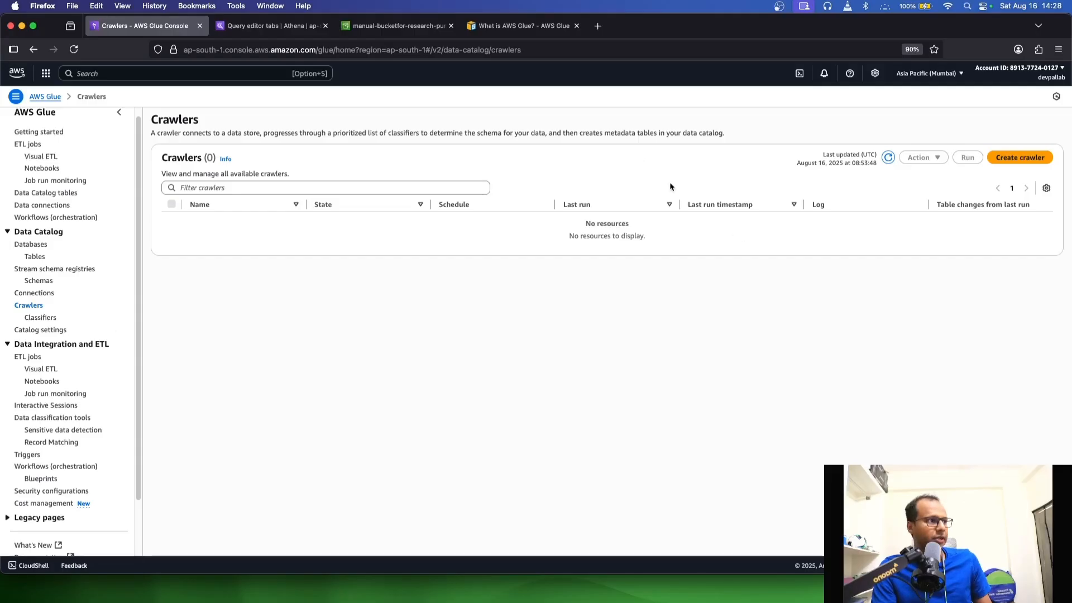
click(886, 162)
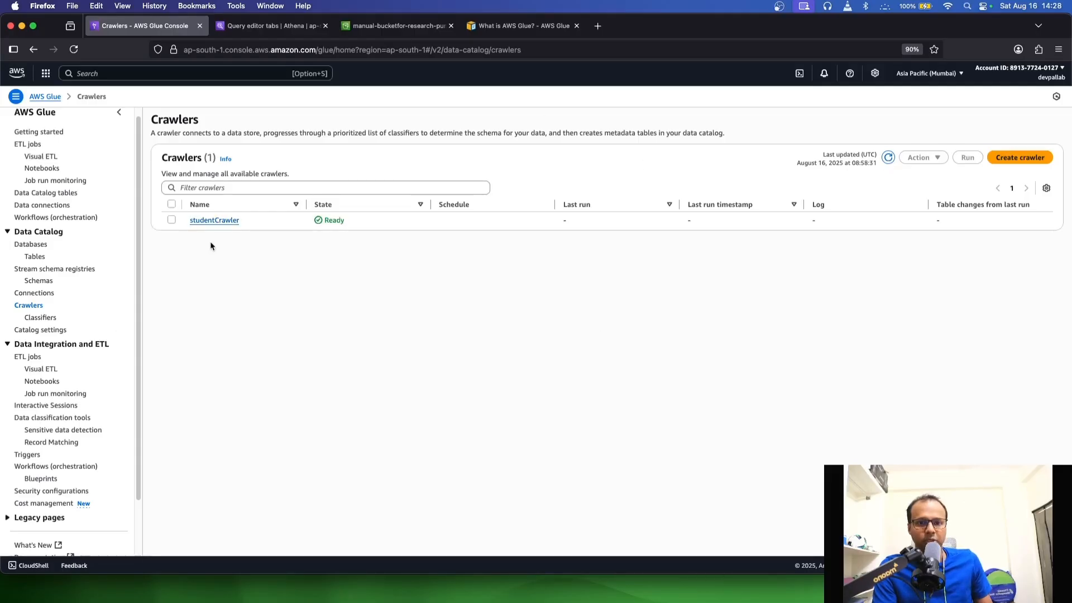
Switch to the Athena query editor and refresh its data to check the tables in the toy database
click(382, 28)
click(280, 27)
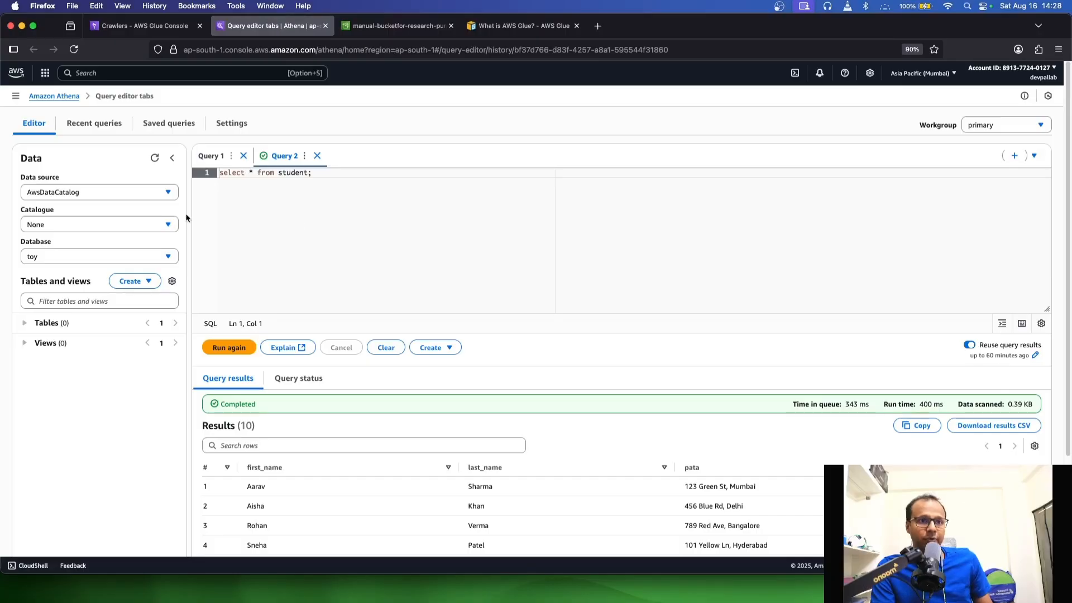
click(155, 160)
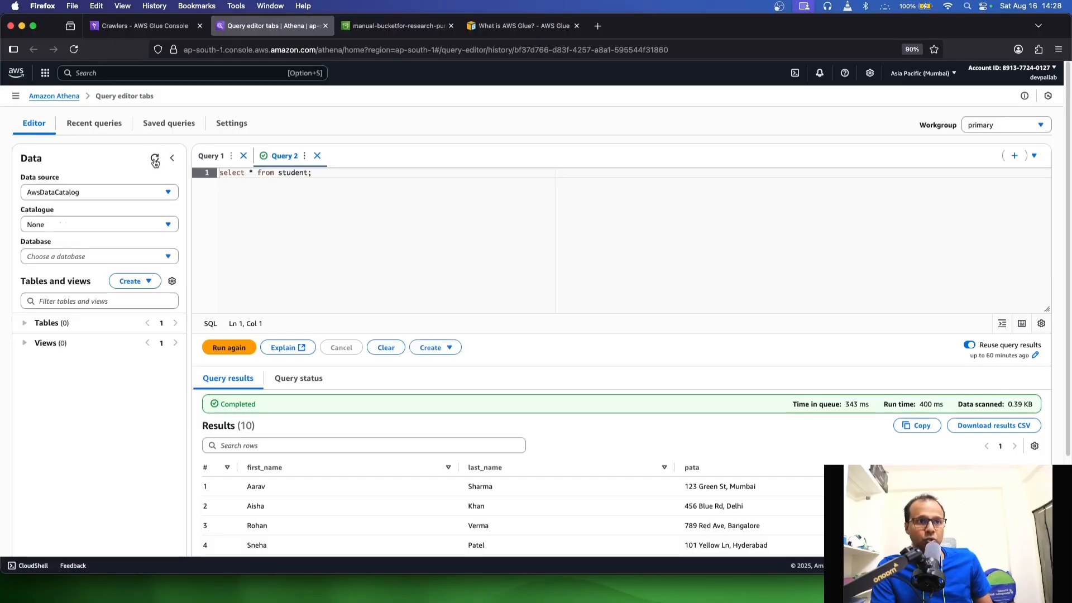
Switch back to the AWS Glue console, run studentCrawler, and dismiss the start notification
click(147, 27)
click(172, 220)
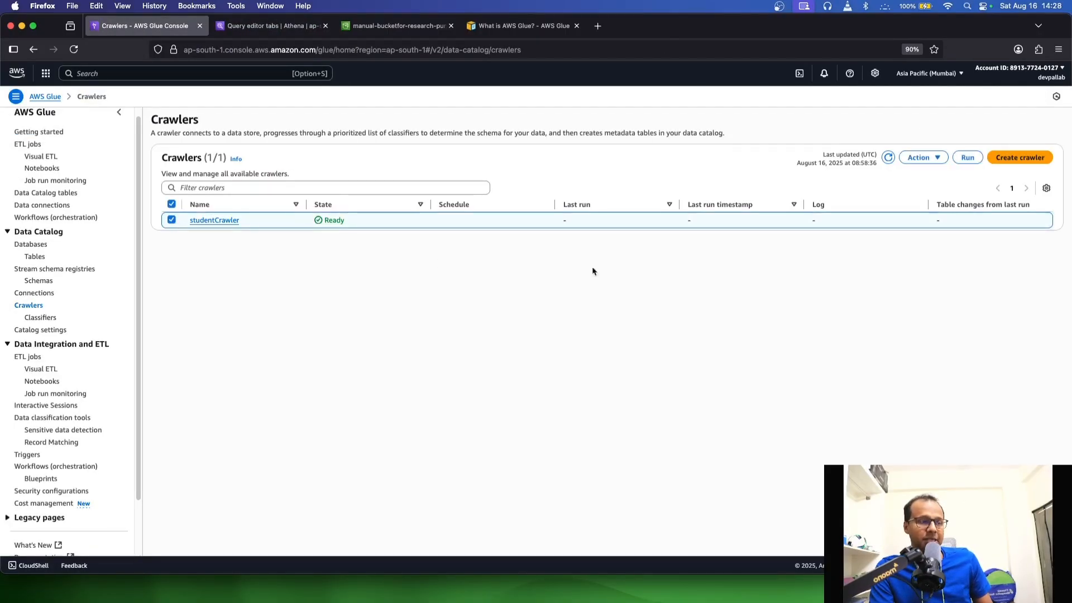
click(968, 158)
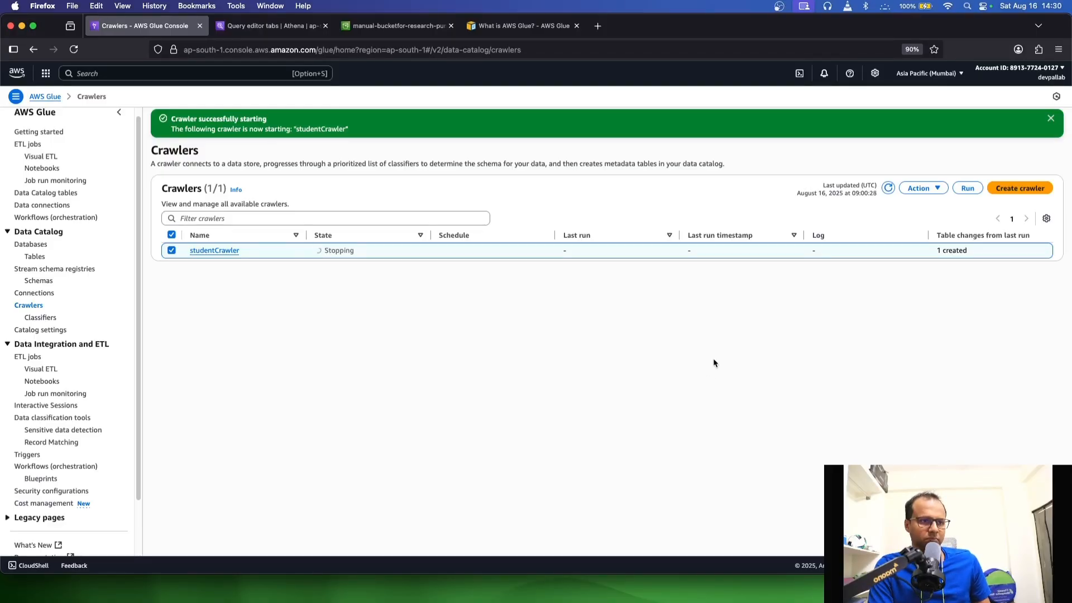
click(1051, 118)
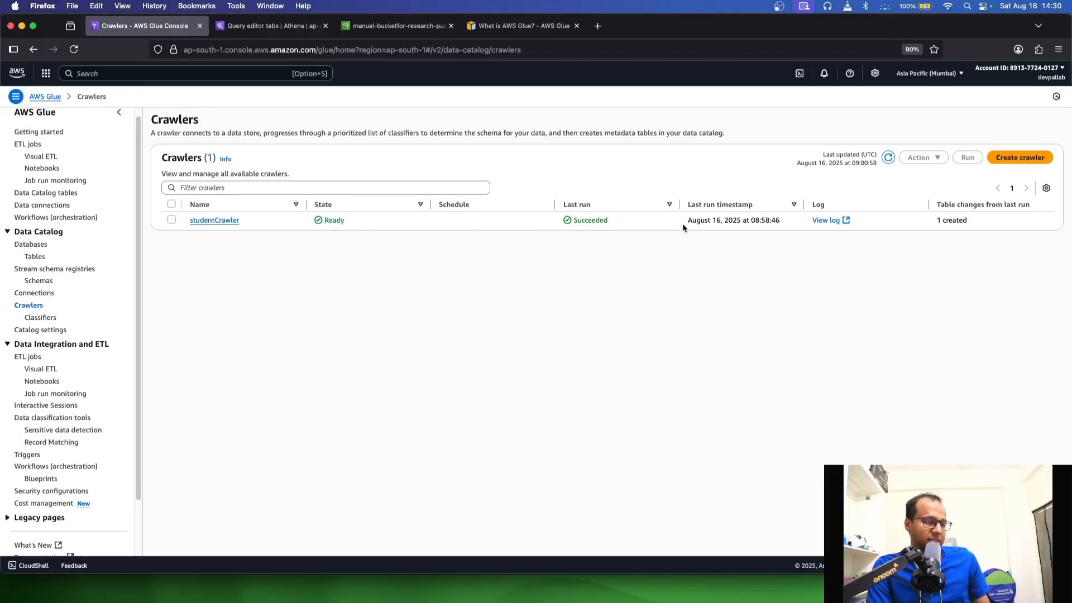
Check the last run status and timestamp of studentCrawler in the crawlers list
drag(685, 227, 767, 229)
click(763, 232)
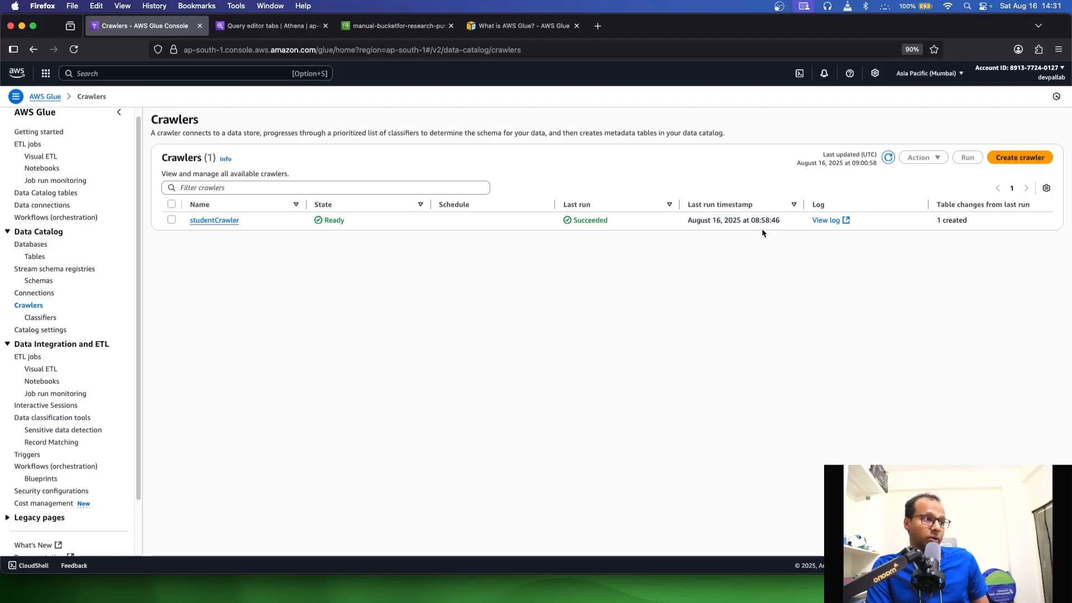
drag(689, 218, 776, 219)
click(753, 244)
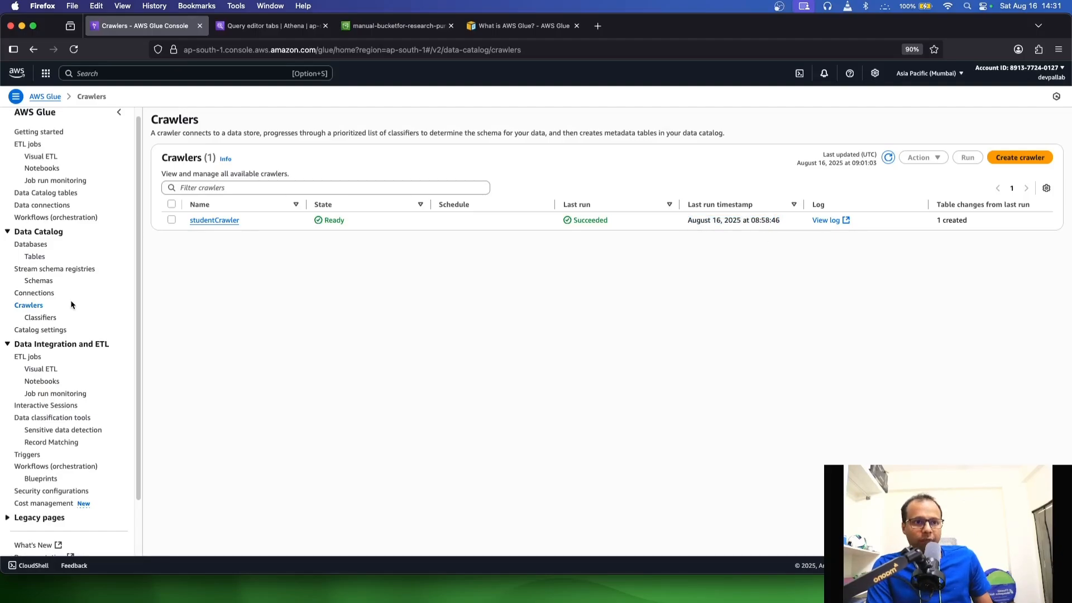
Refresh the Data Catalog tables list, open the student table and examine the column names in its schema
click(36, 257)
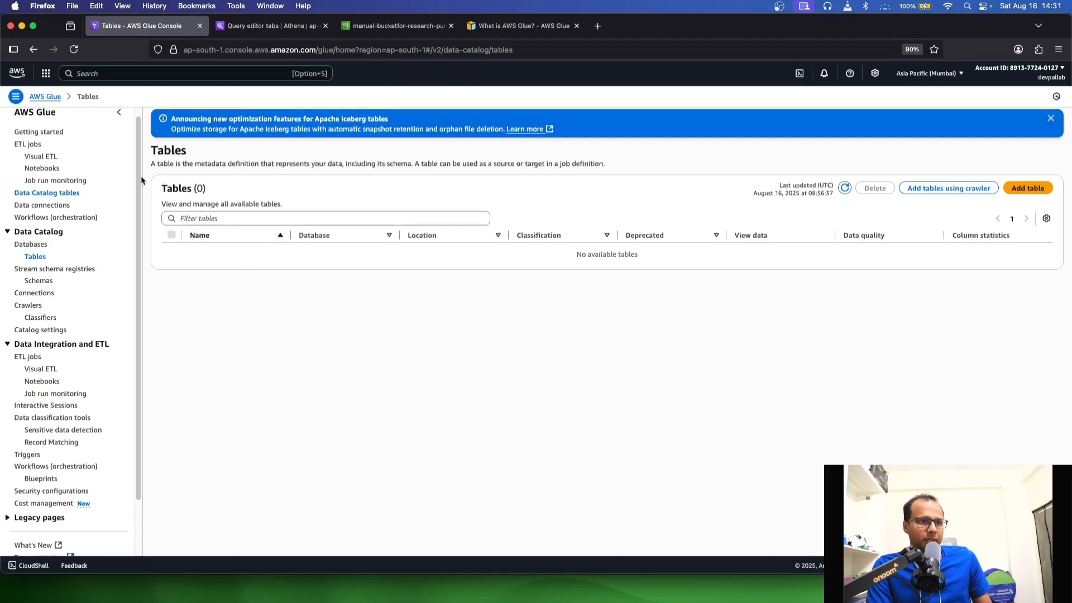
click(1052, 118)
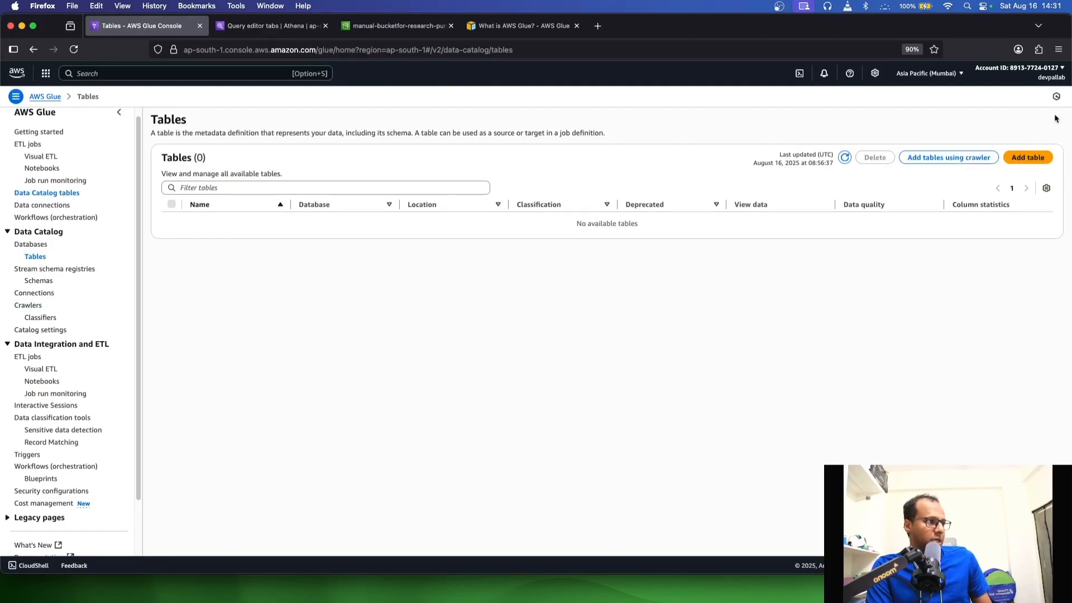
click(845, 157)
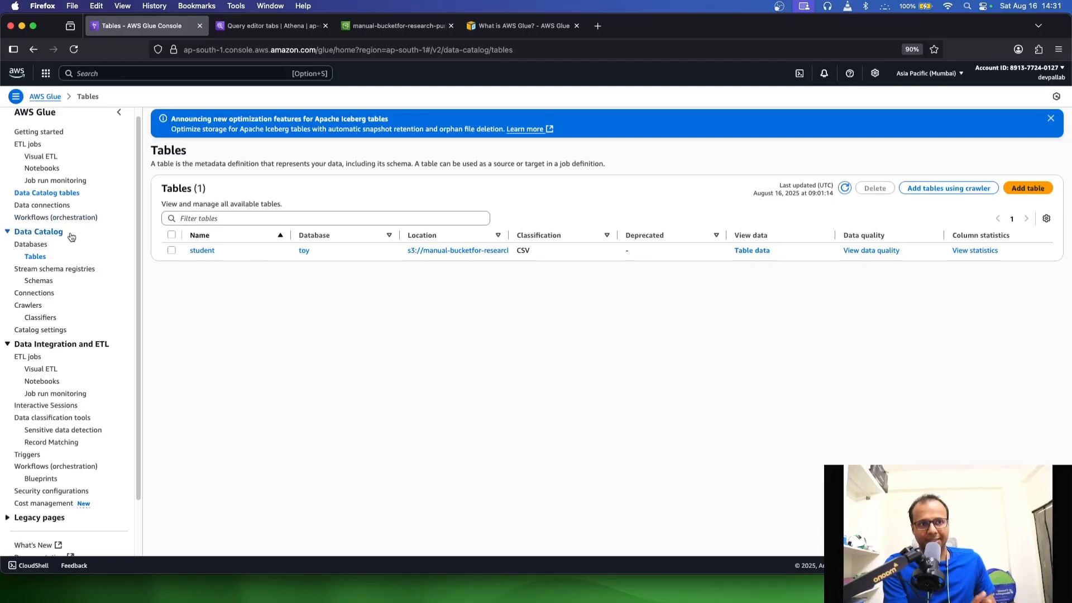
click(211, 253)
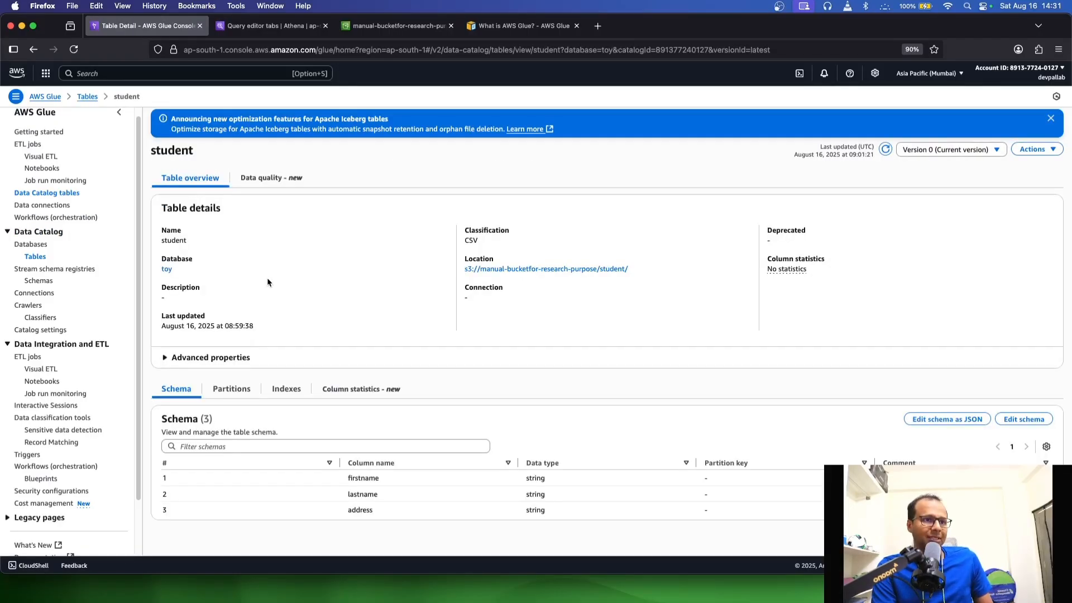
drag(348, 475, 379, 509)
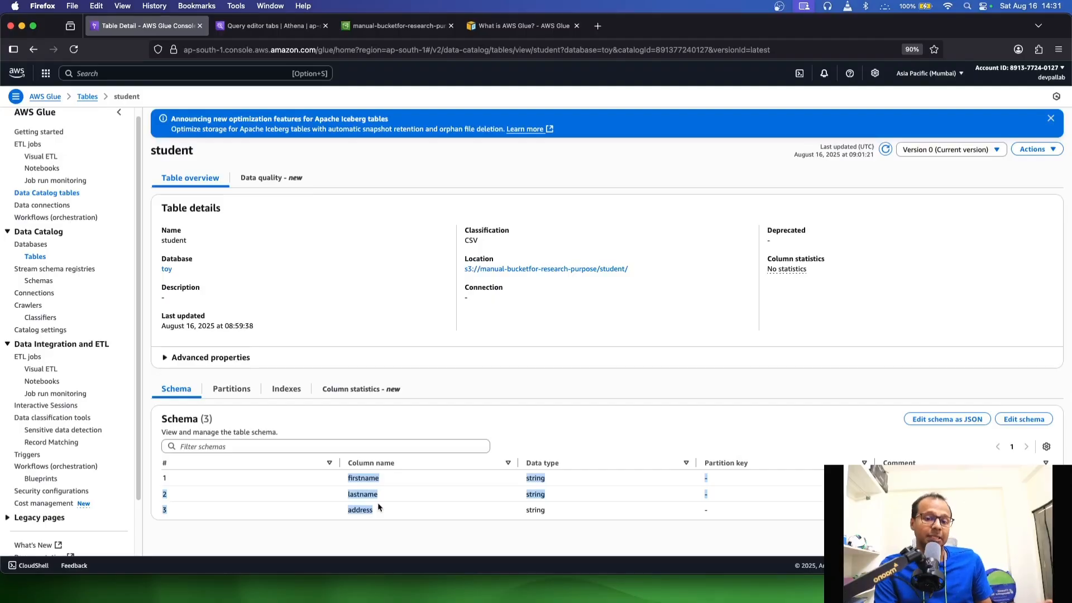
Switch to the Athena query editor, refresh the data and expand the student table to check its columns
mouse_move(467, 25)
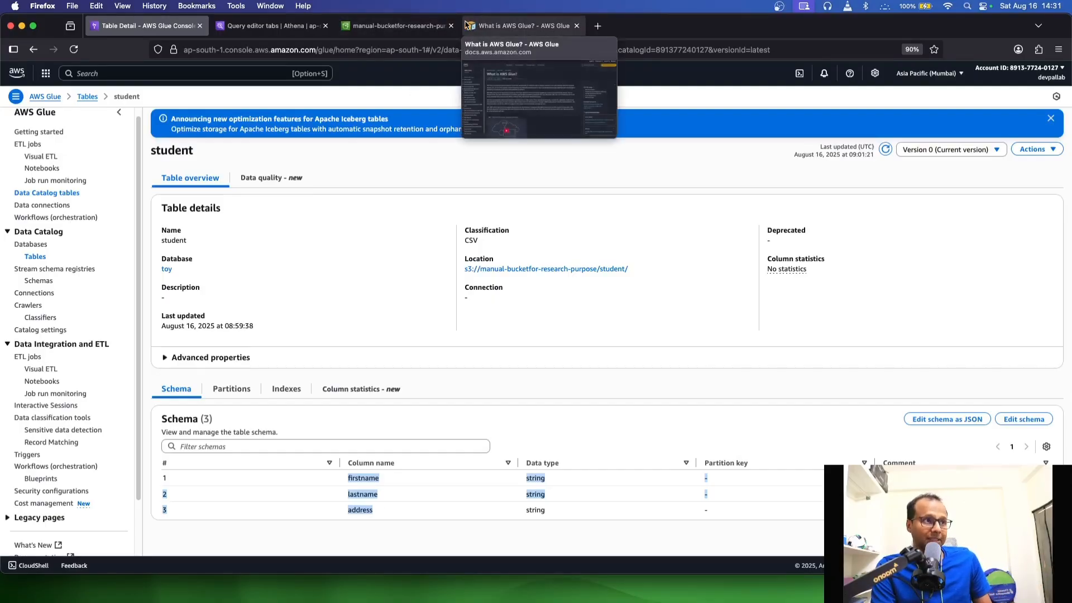
click(396, 26)
click(273, 26)
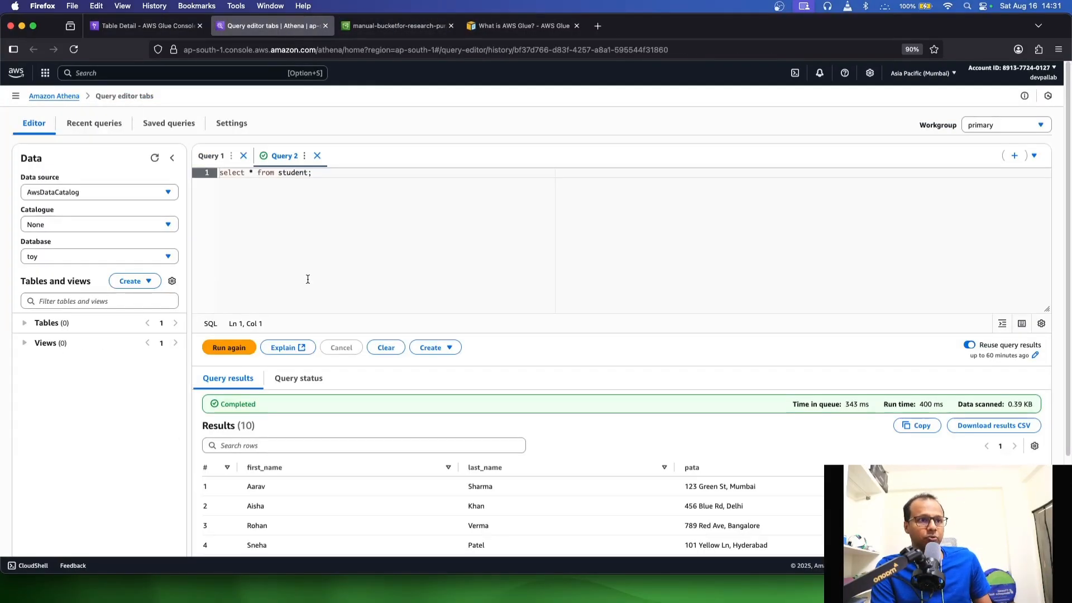
click(154, 158)
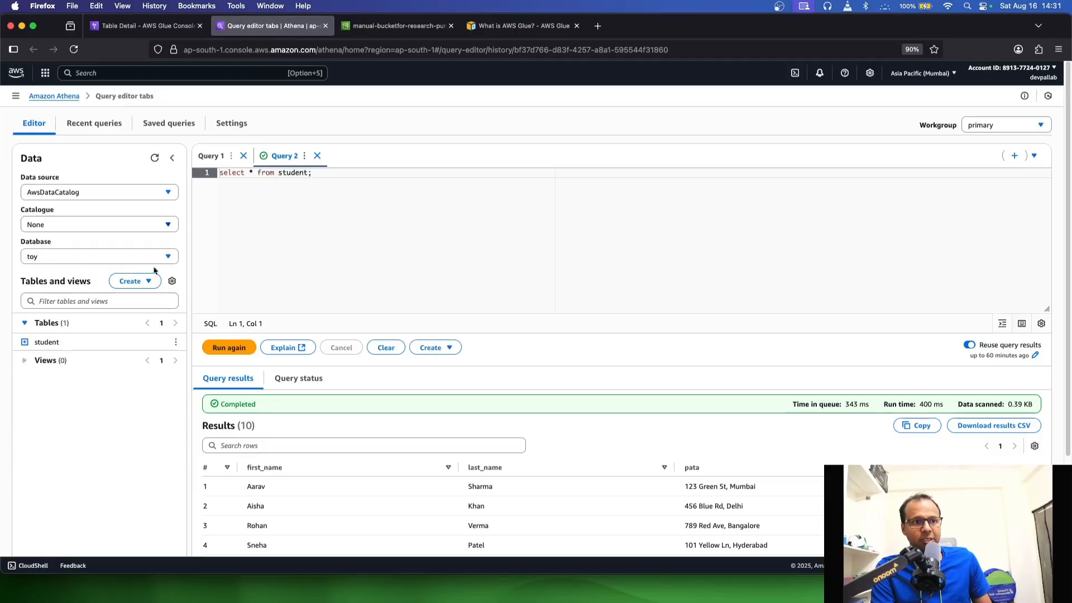
click(25, 341)
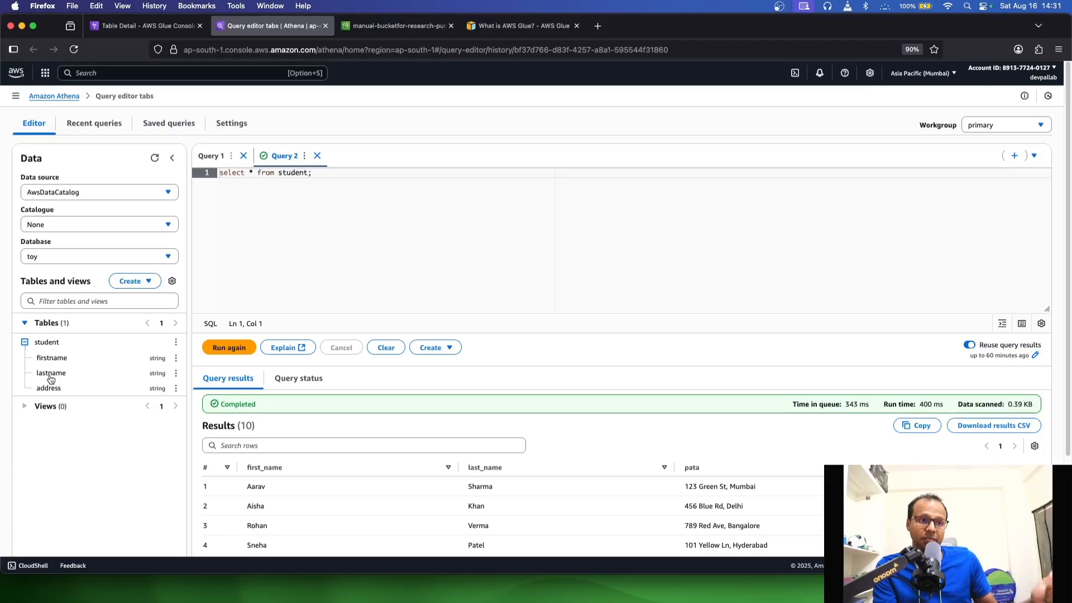
Replace the existing query with "select * from student;" and run it against the toy database
drag(335, 177, 184, 175)
key(BackSpace)
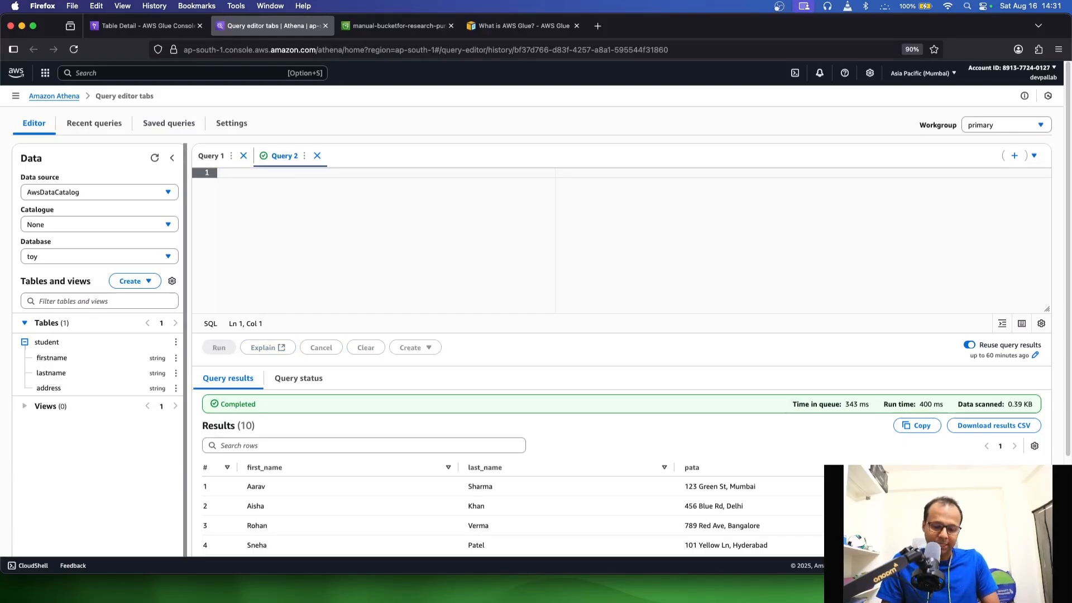
text(select * )
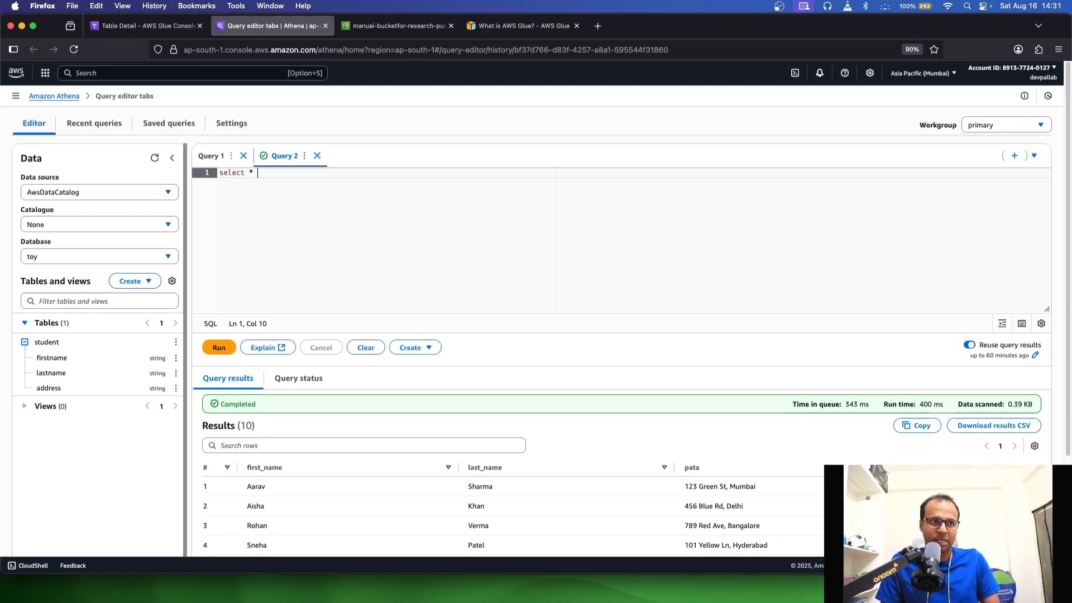
text(from student;)
key(super+Return)
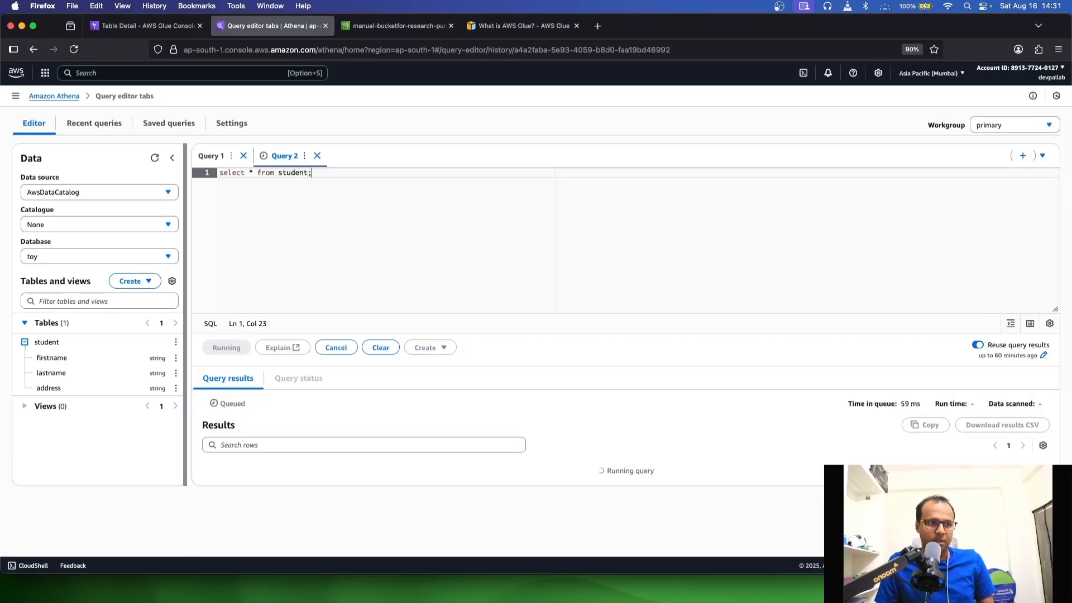
Examine the column headers and rows in the query results
scroll(524, 412, down, 3)
drag(318, 396, 709, 448)
click(706, 448)
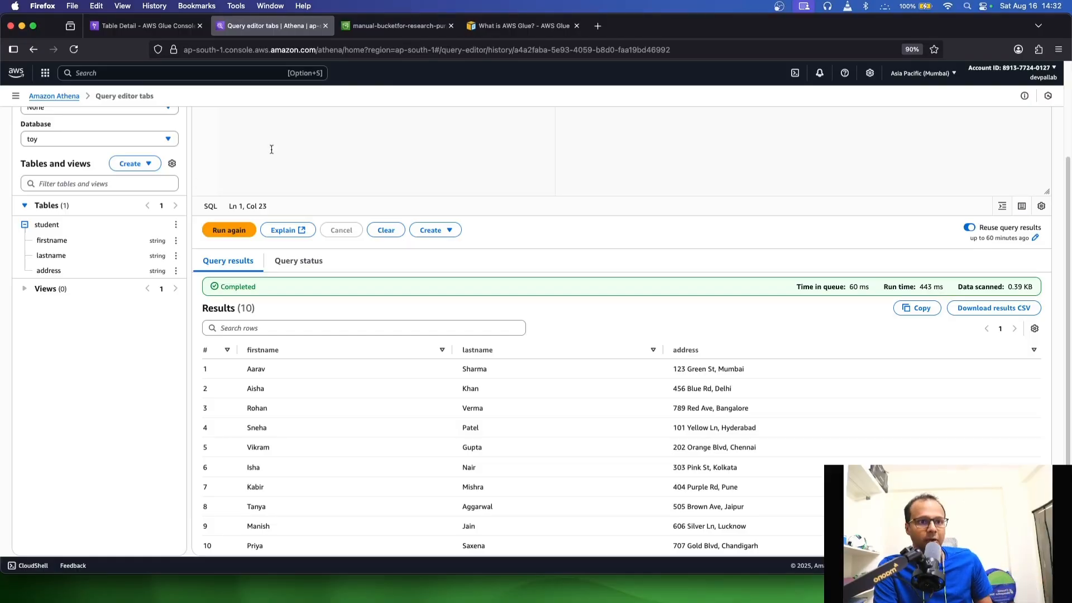
Return to the tables list in AWS Glue and delete the student table from the Data Catalog
click(400, 26)
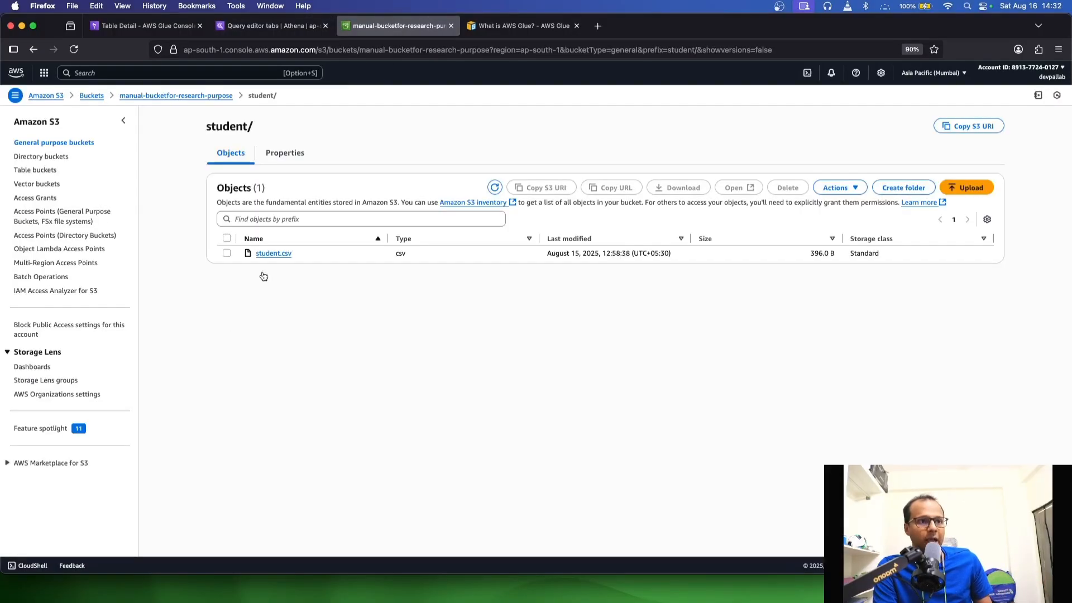
click(143, 27)
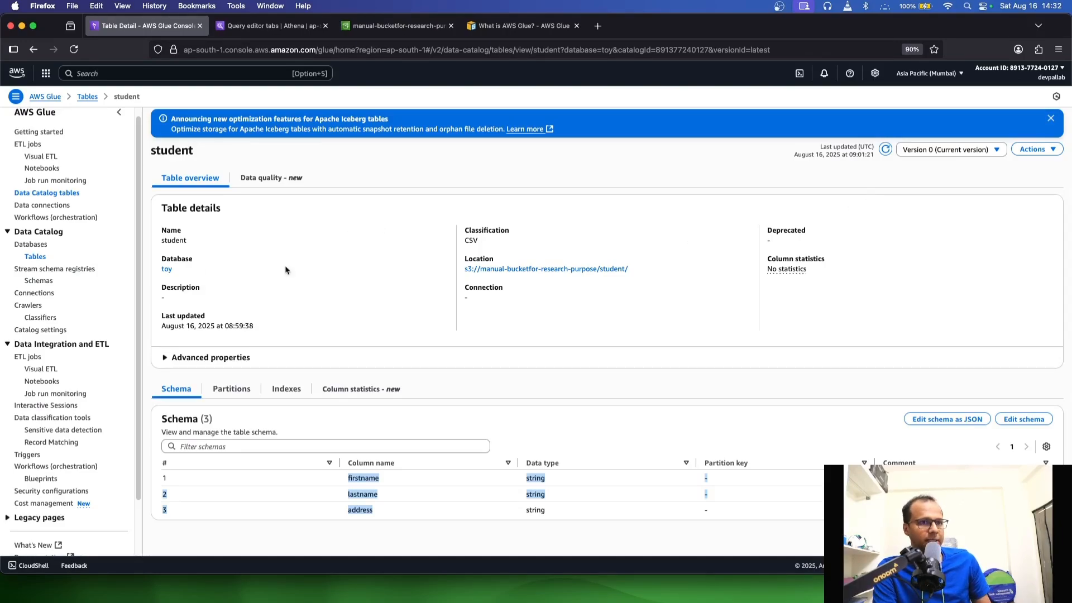
click(35, 257)
click(171, 250)
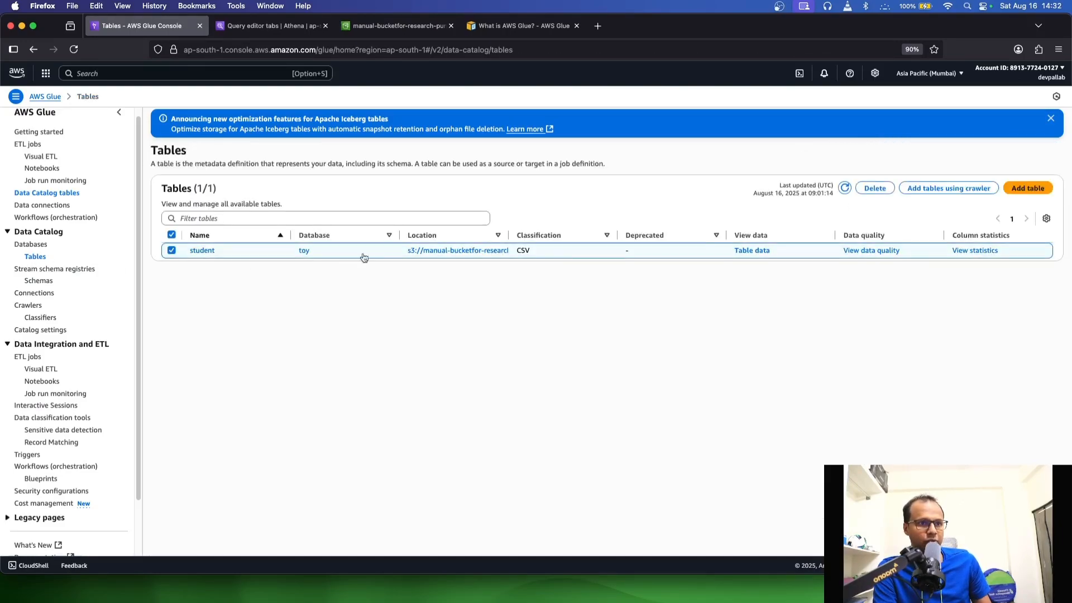
click(875, 188)
click(658, 350)
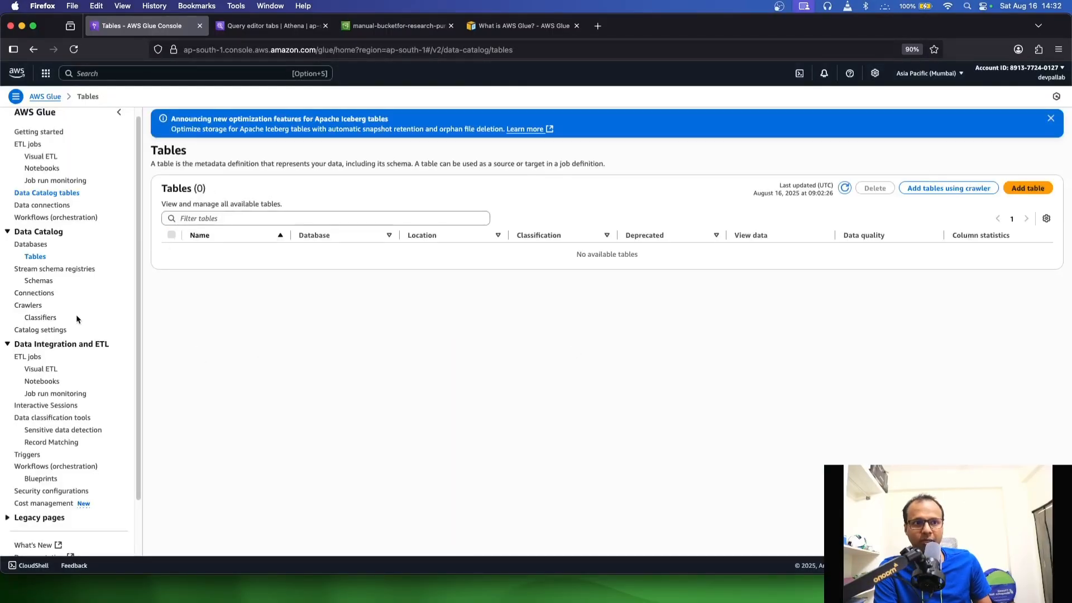
Delete csvClassifier from the classifiers list
click(43, 318)
click(171, 250)
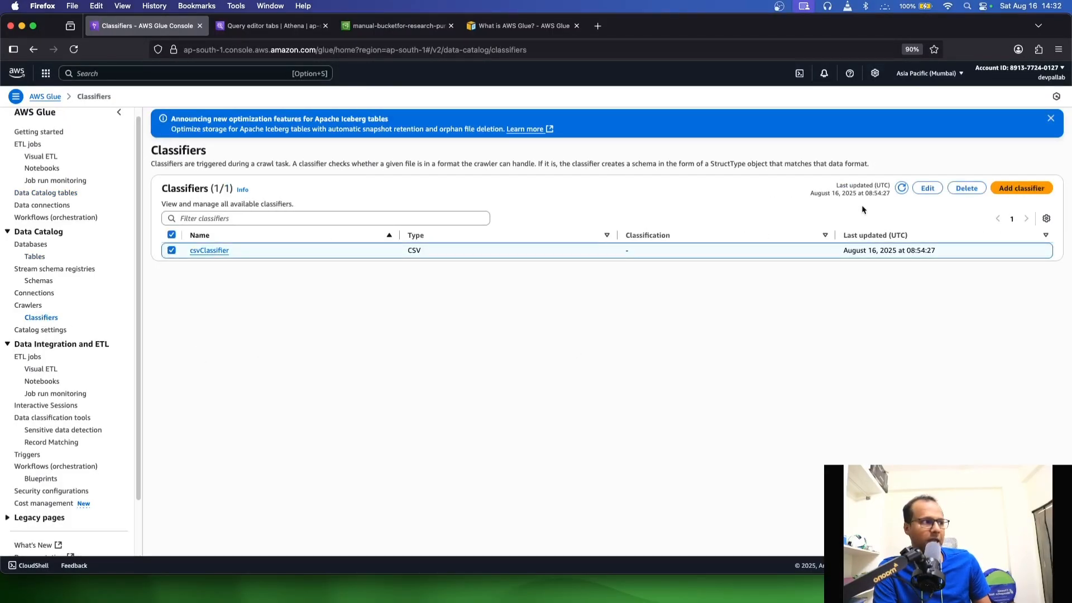
click(955, 190)
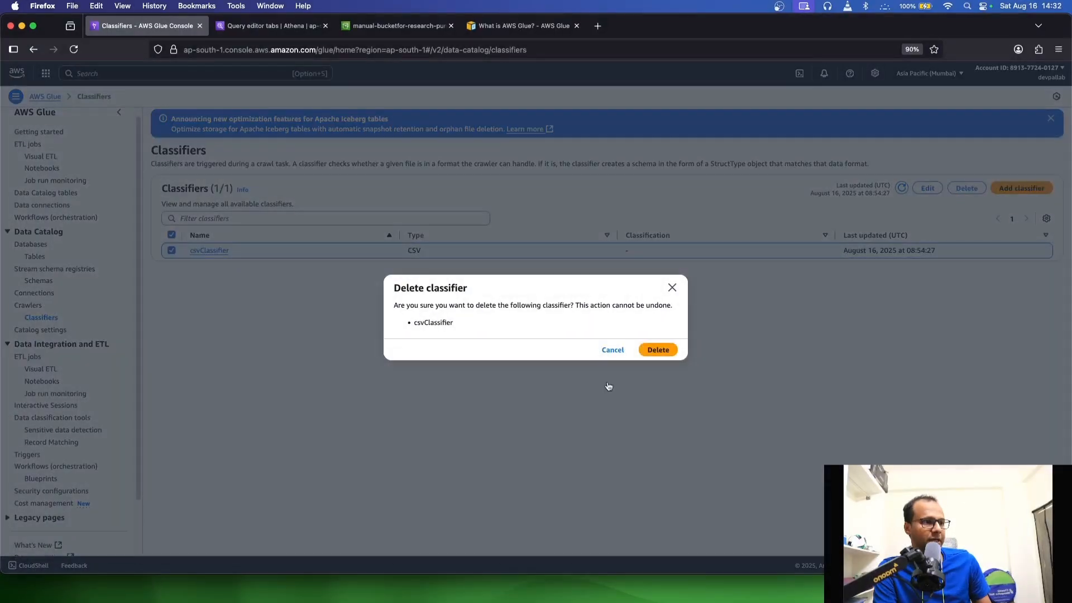
click(655, 350)
Delete studentCrawler from the crawlers list
click(28, 307)
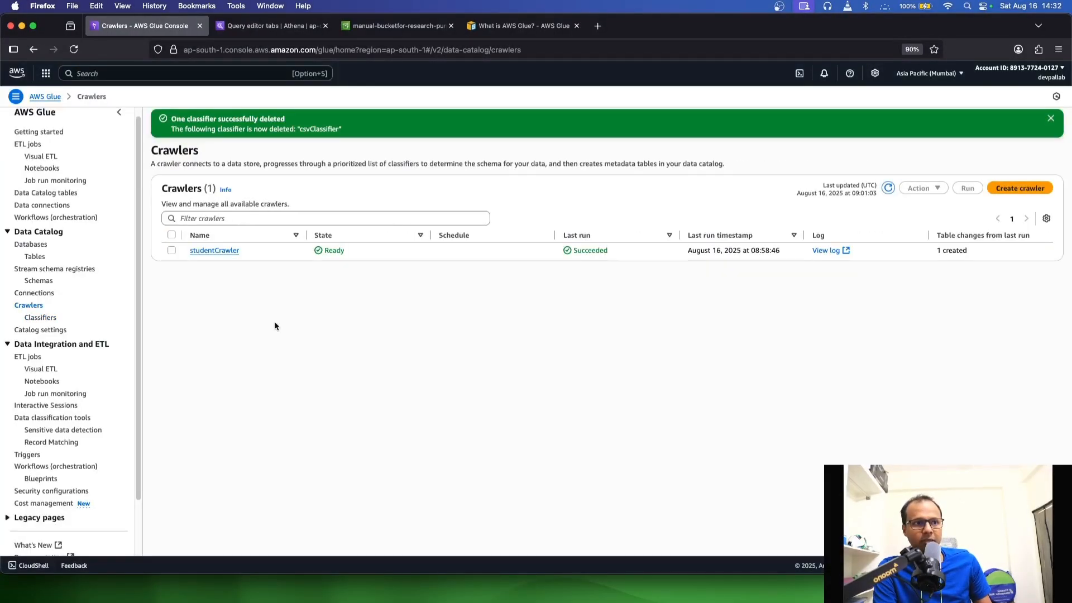
click(172, 250)
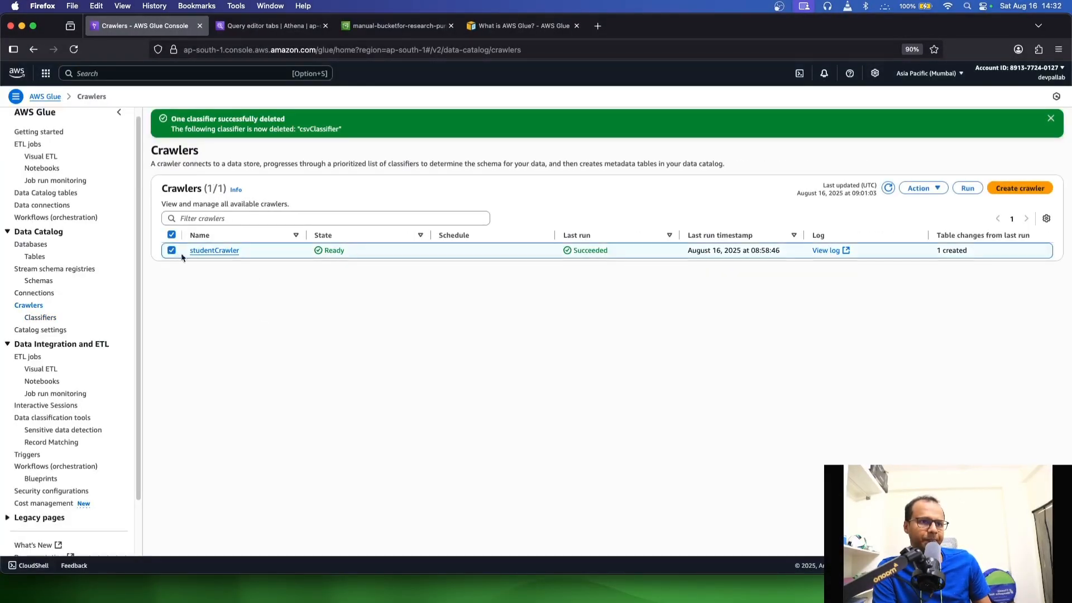
click(927, 188)
click(932, 233)
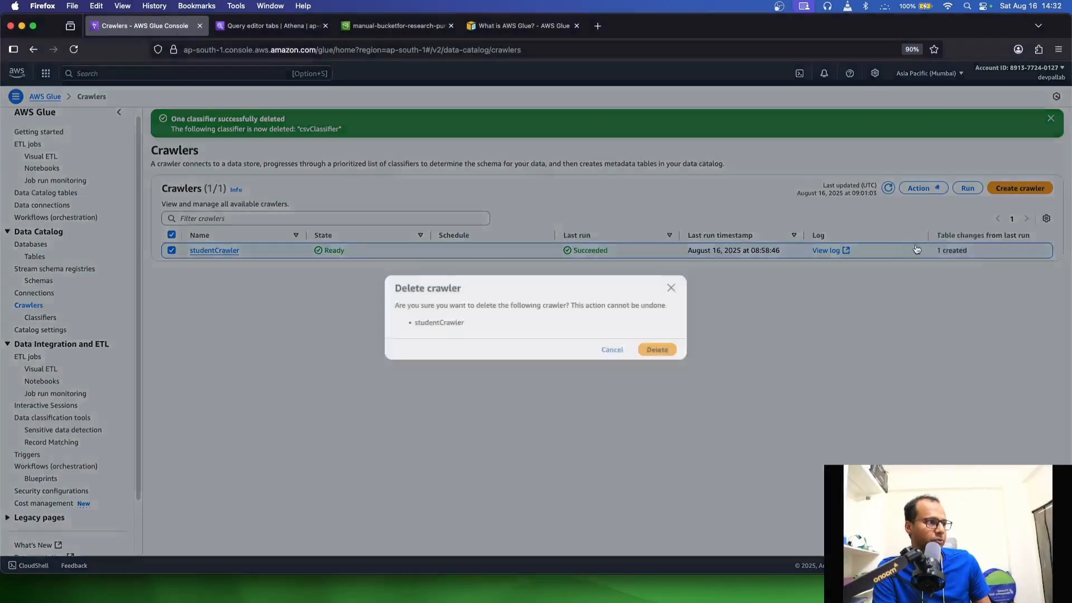
click(653, 350)
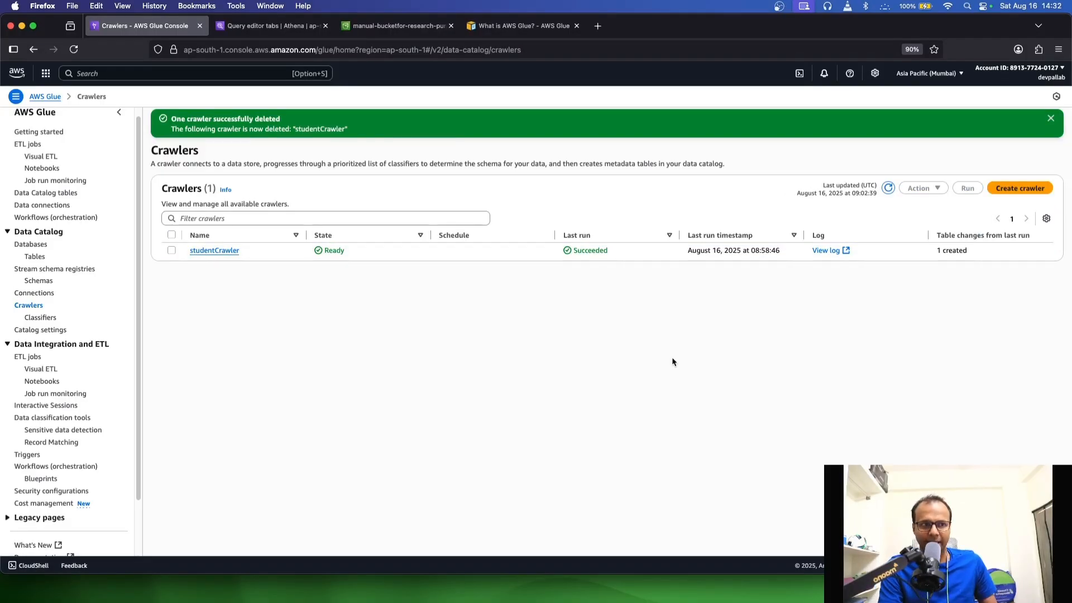
click(270, 345)
Switch to the Athena query editor and refresh its data to check that the student table is gone
click(376, 28)
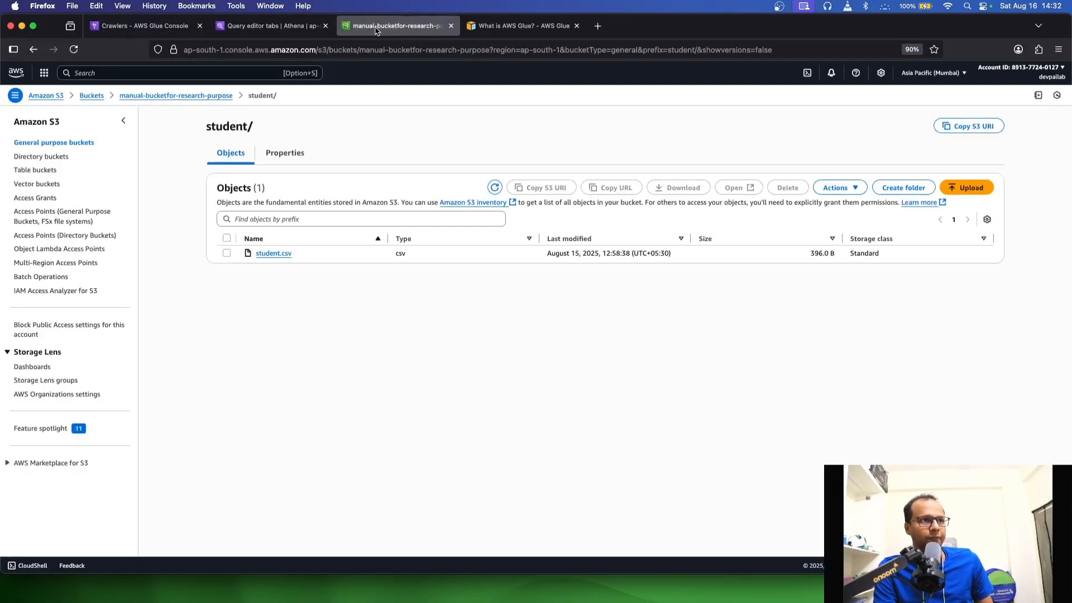
click(279, 24)
scroll(137, 220, up, 5)
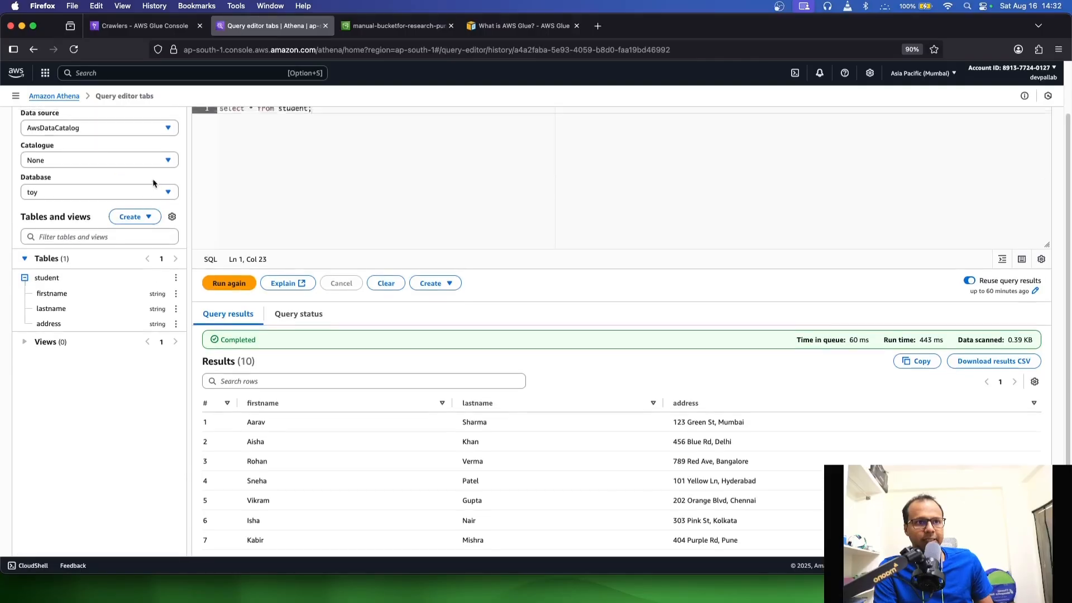
click(156, 159)
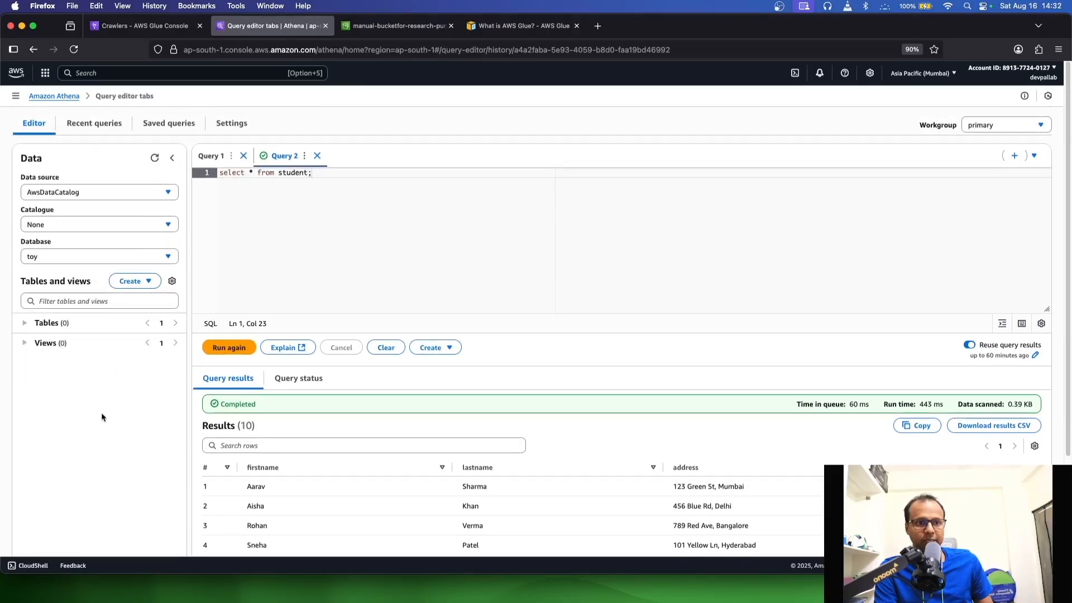
Return to the AWS Glue console, start creating a new crawler and name it crawlerStudent
click(142, 26)
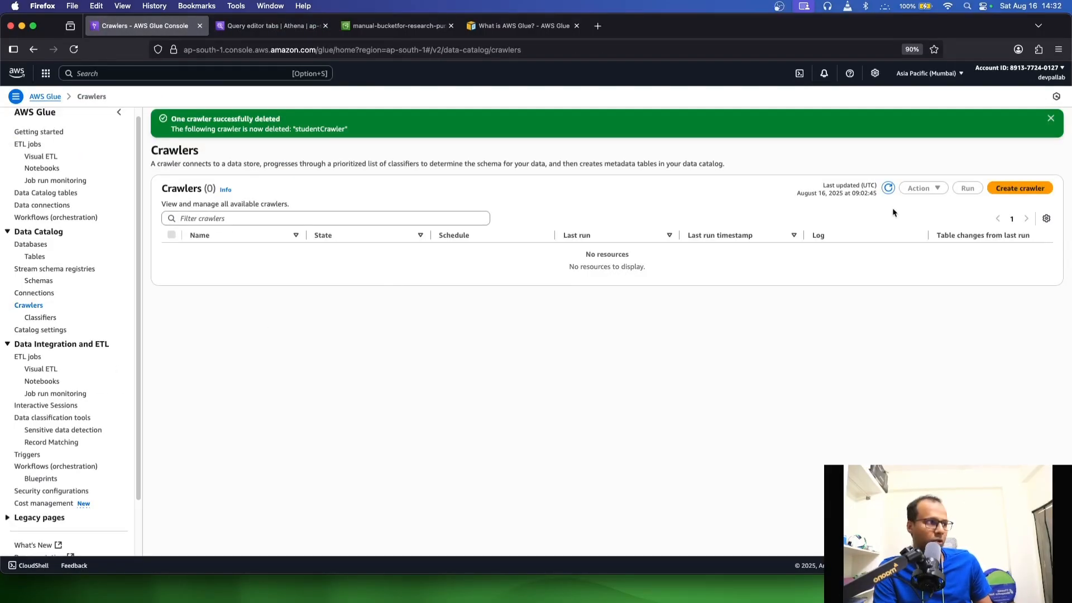
click(987, 190)
click(356, 217)
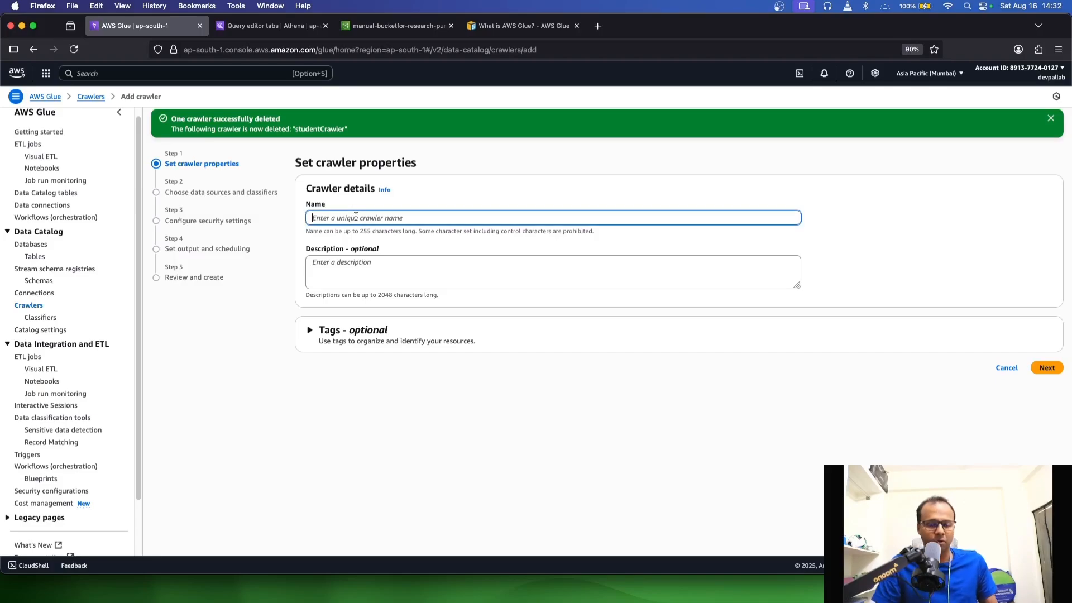
text(studfent)
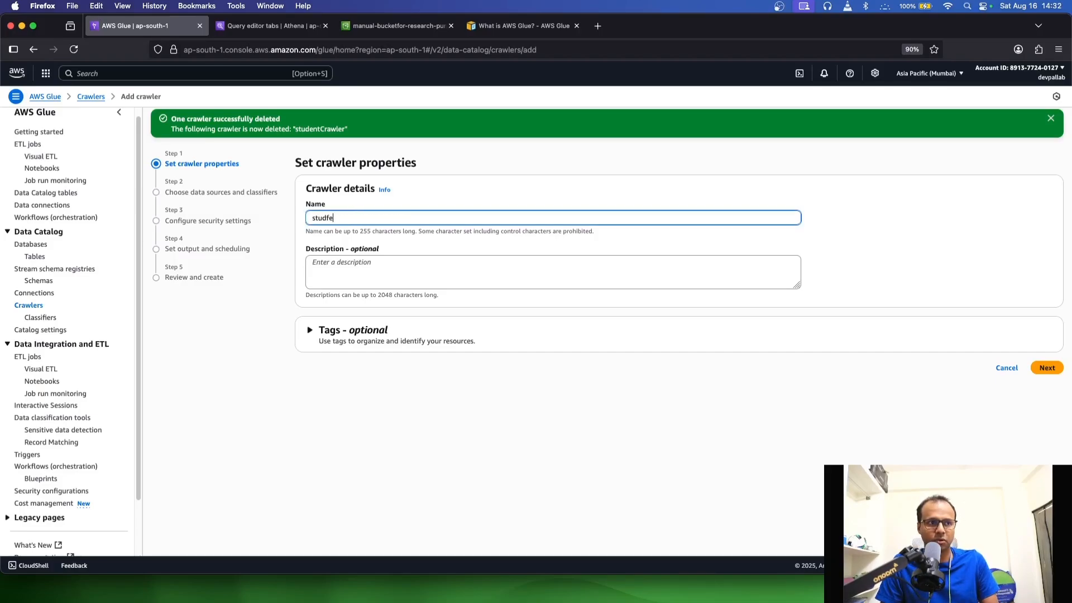
key(BackSpace)
text(crawlerStudent)
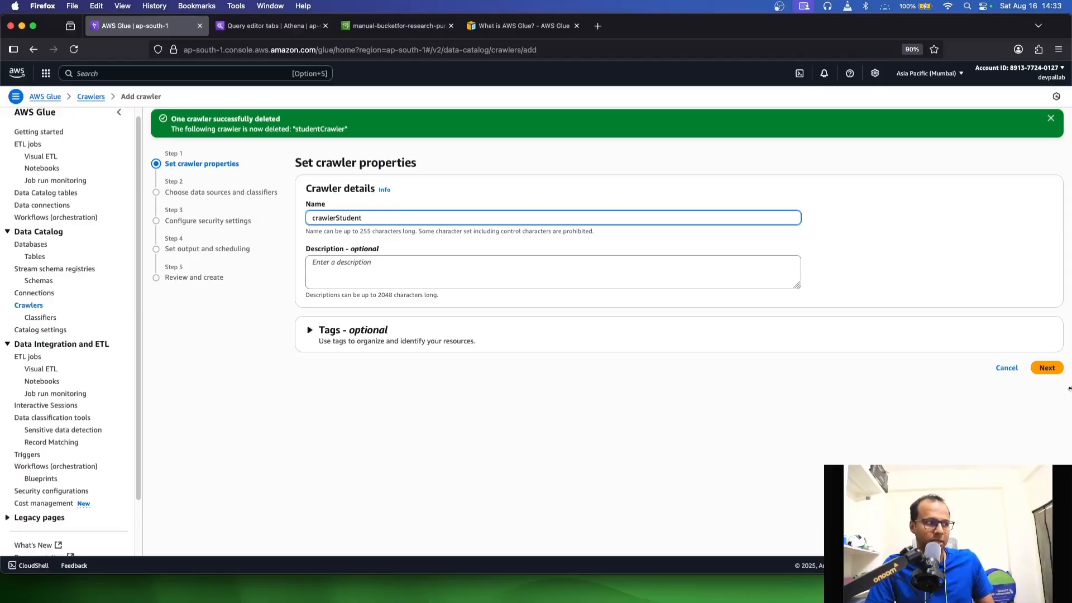
Continue to the data sources and add the student/ folder of the manual-bucketfor-research-purpose bucket as an S3 data source
click(1047, 368)
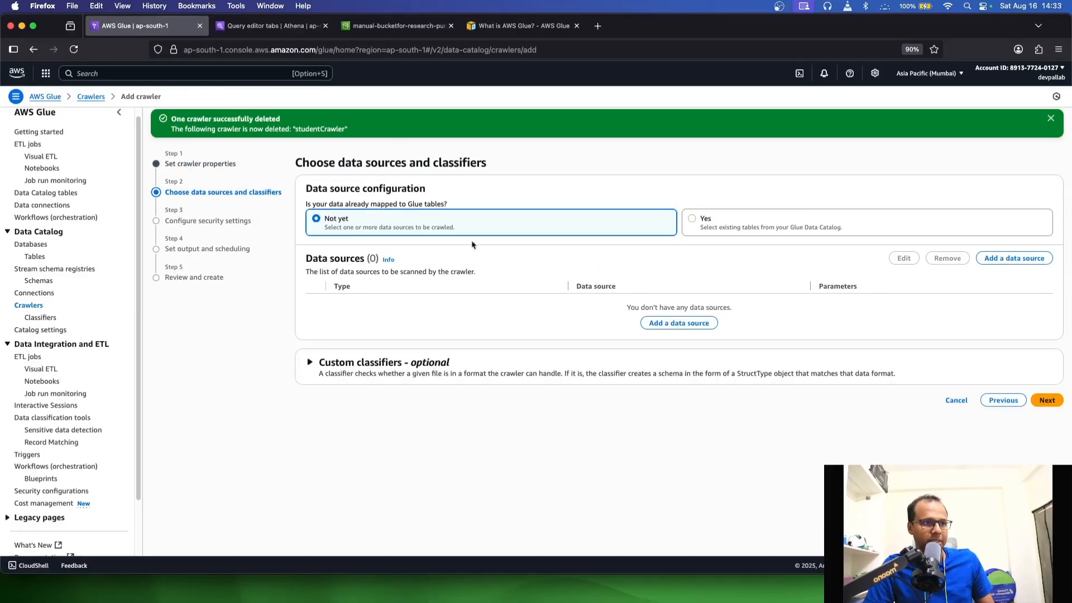
click(1048, 400)
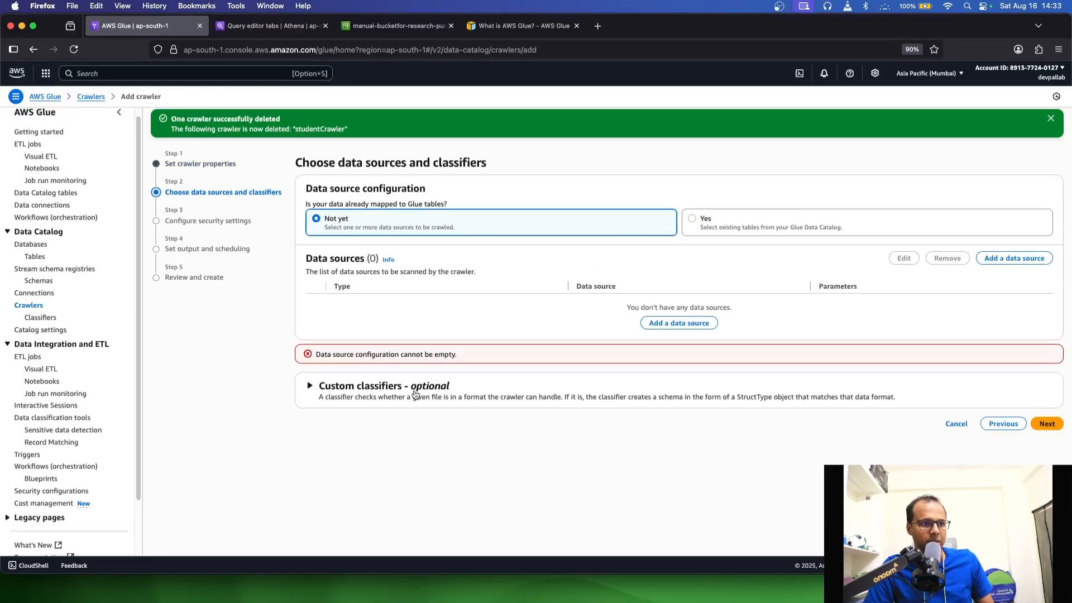
click(1036, 260)
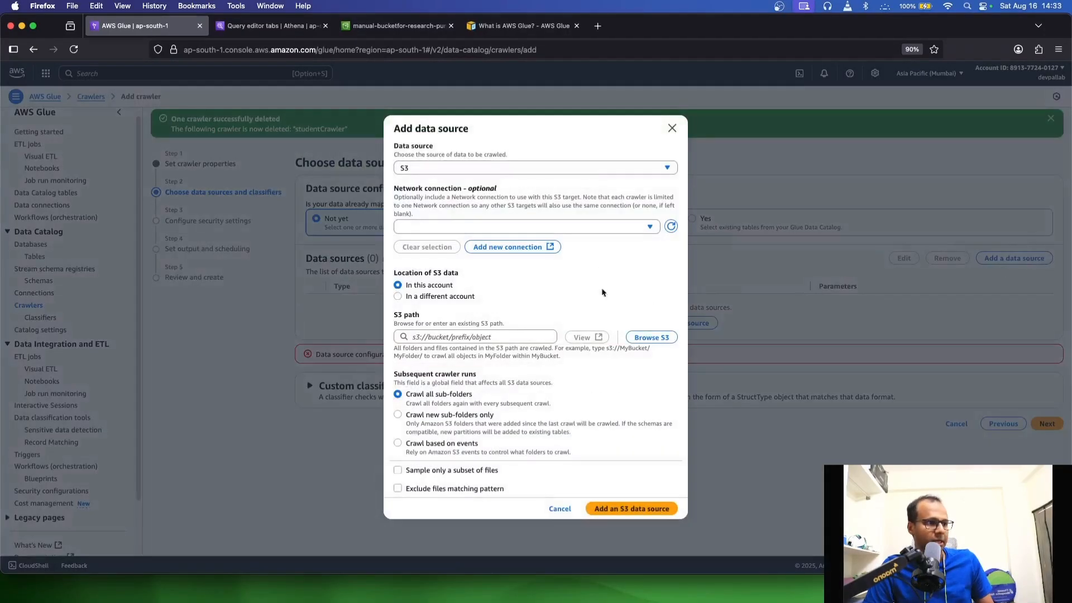
click(642, 337)
click(100, 349)
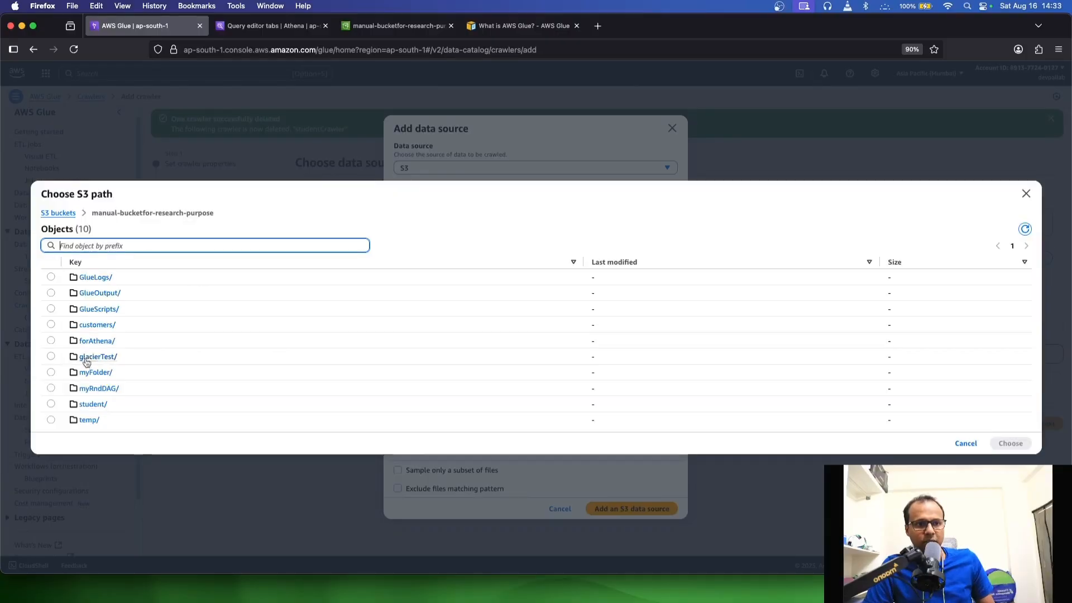
click(51, 403)
click(1011, 442)
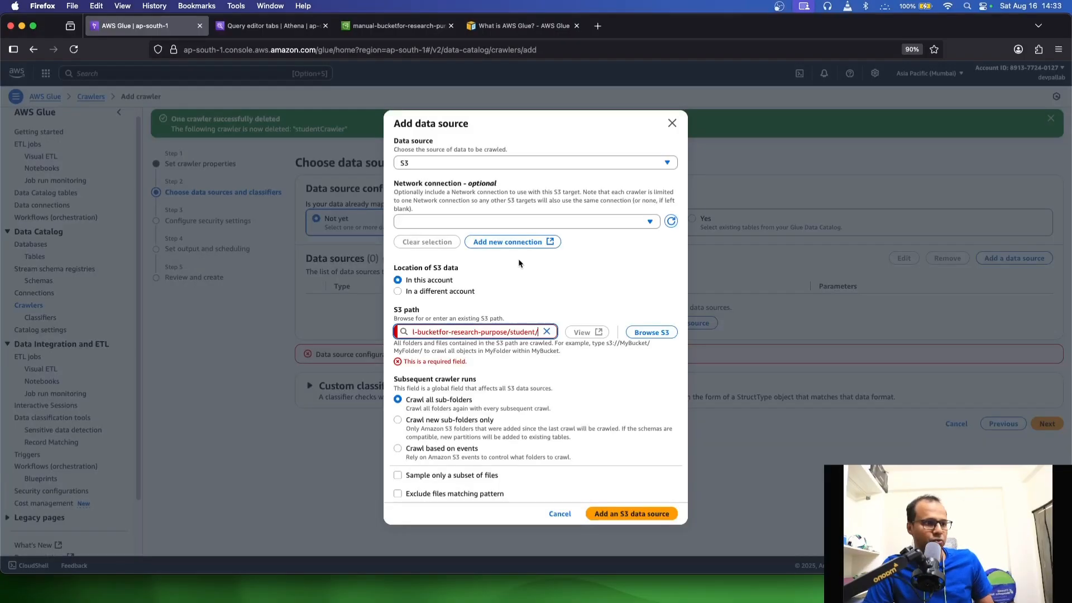
click(607, 512)
Check the available custom classifiers for the crawler and continue to the security settings without choosing one
click(316, 302)
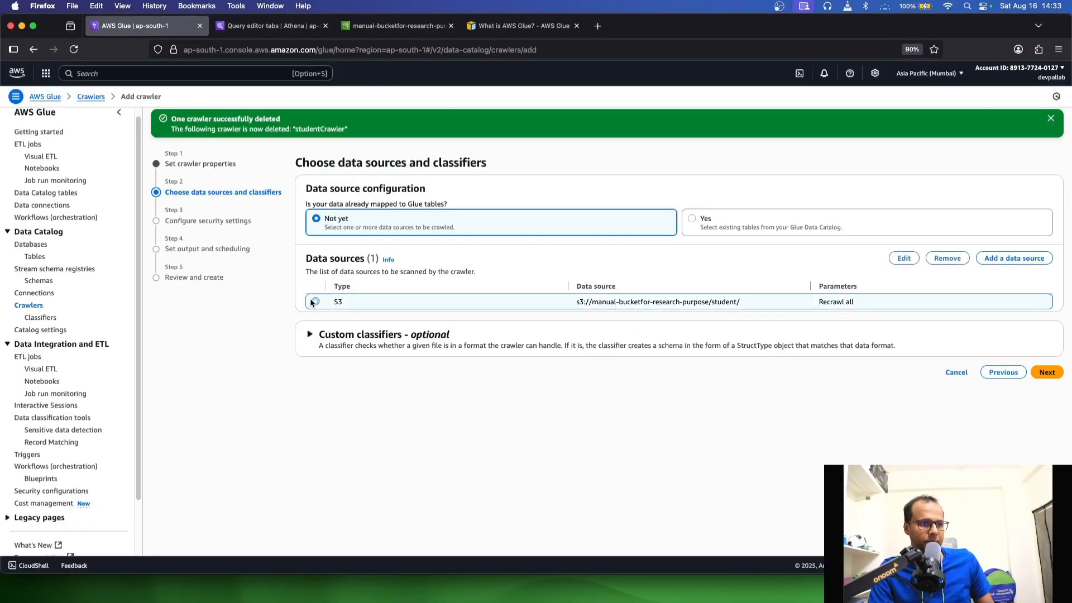
click(339, 333)
click(479, 380)
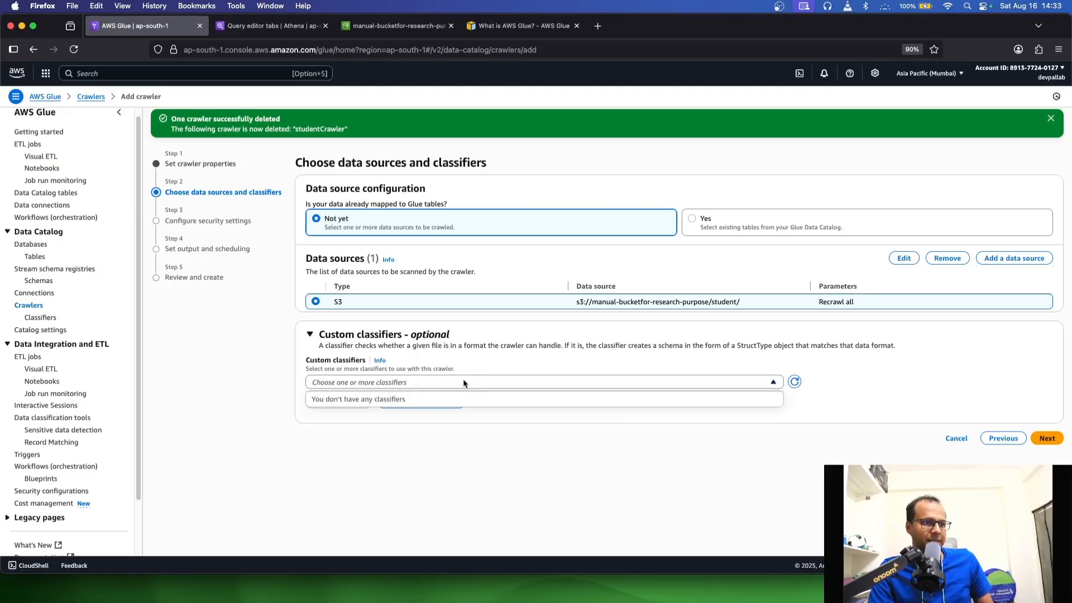
click(484, 460)
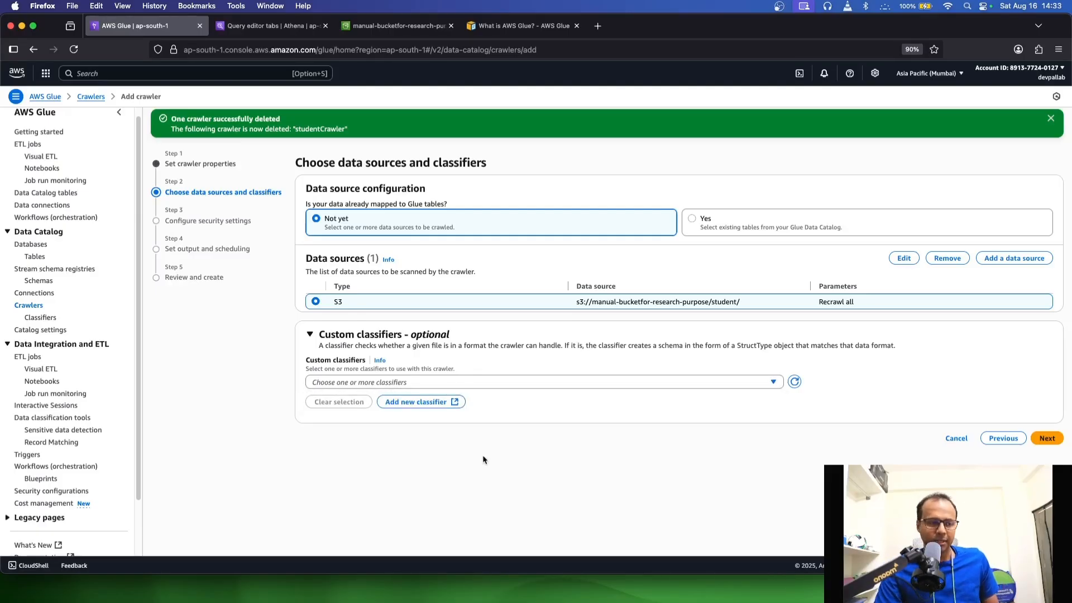
click(1033, 442)
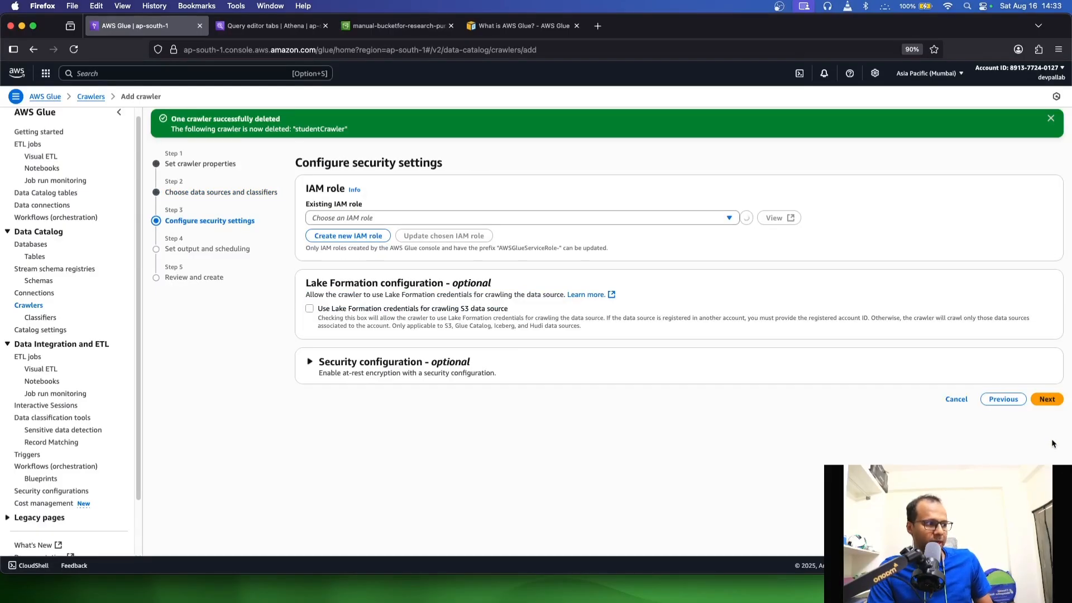
Assign the existing IAM role myManualGlueRole to the crawler and continue to the output settings
click(502, 221)
click(380, 248)
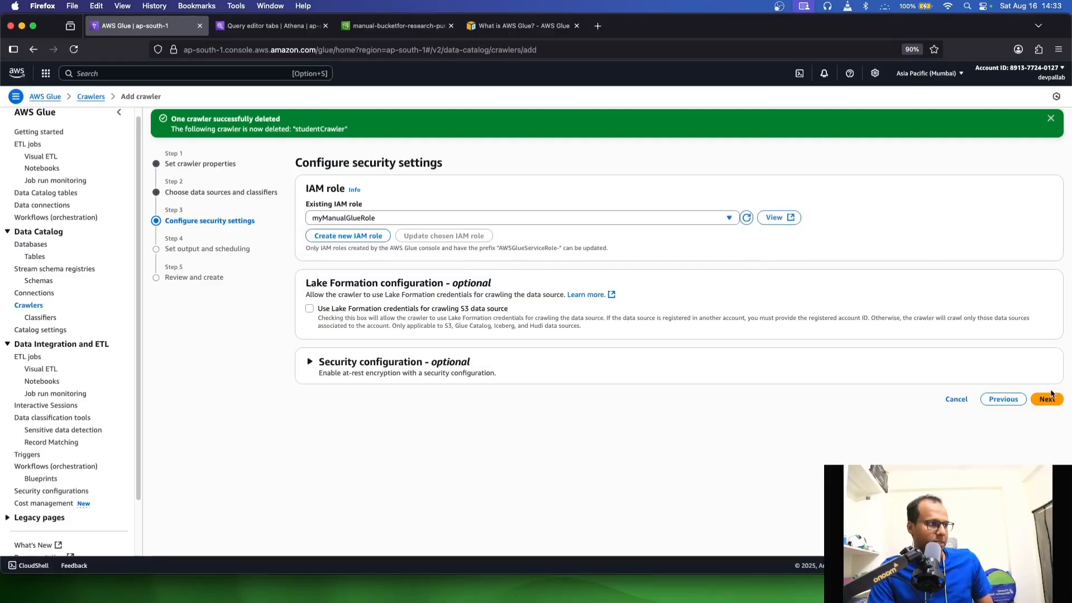
click(1048, 399)
Set toy as the crawler's target database, keep the on-demand schedule and create the crawler
click(539, 218)
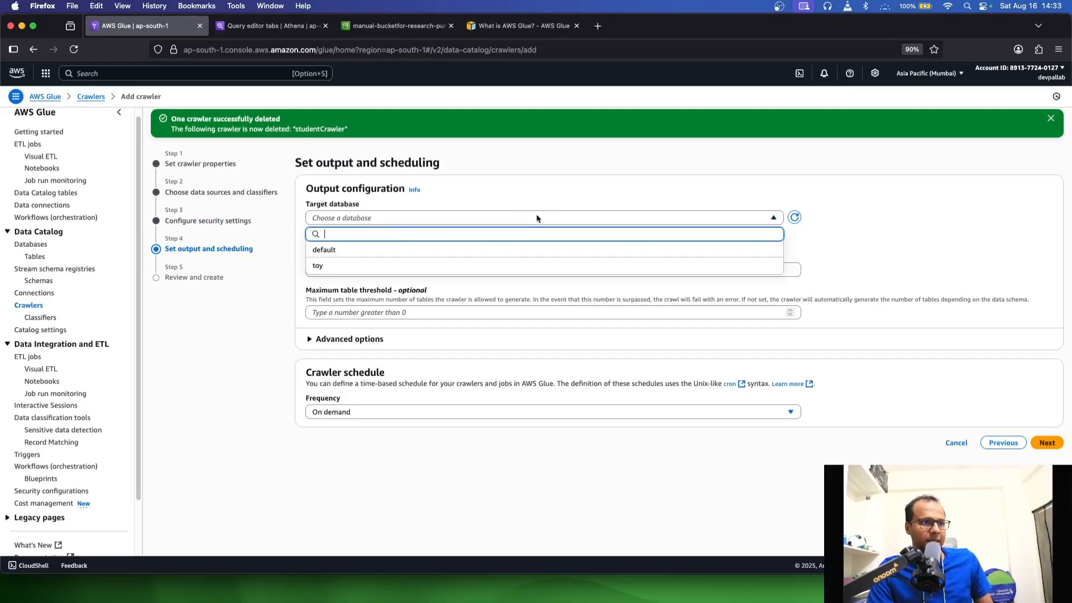
click(322, 265)
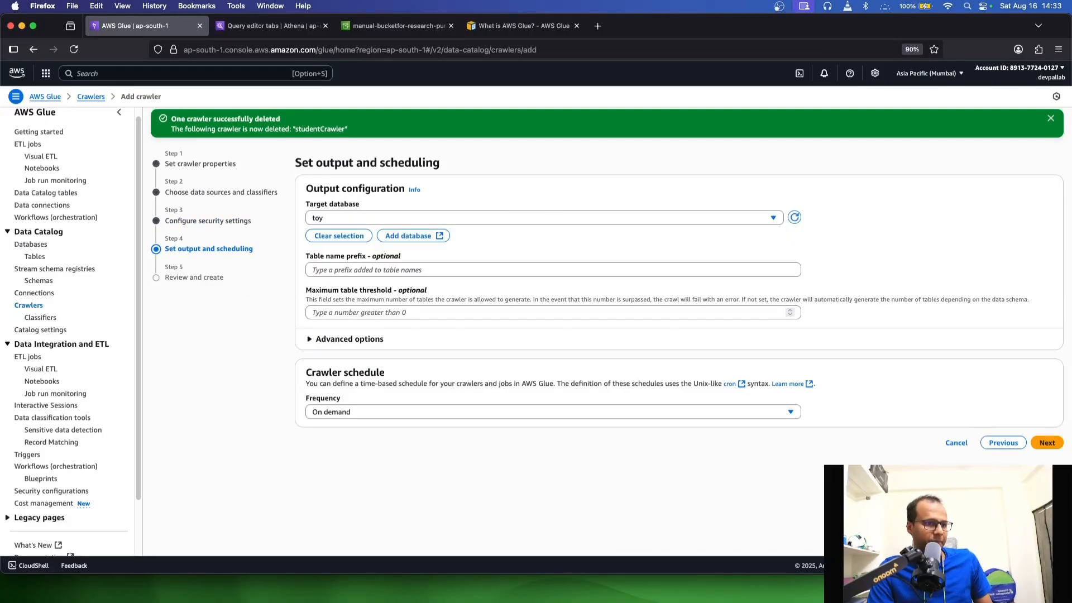
click(1046, 444)
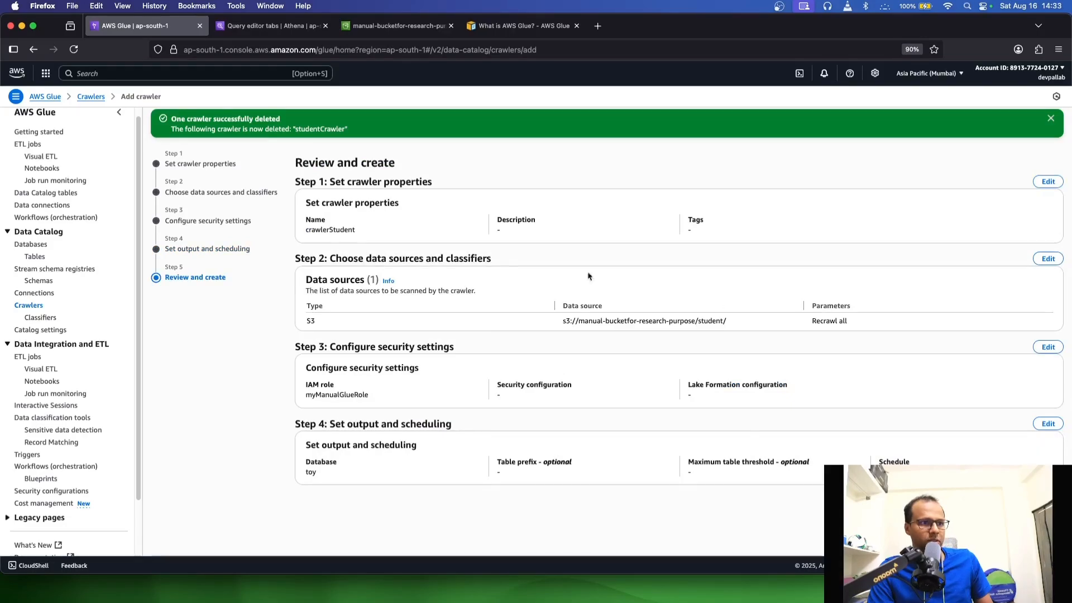
click(1032, 500)
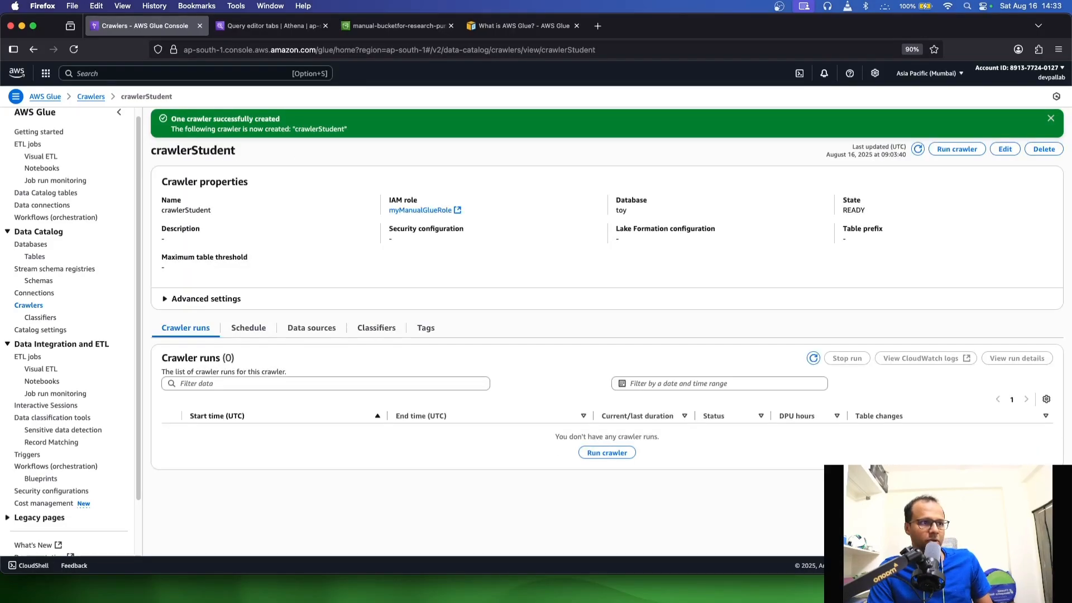
Dismiss the notifications, return to the crawlers list and run crawlerStudent
click(918, 150)
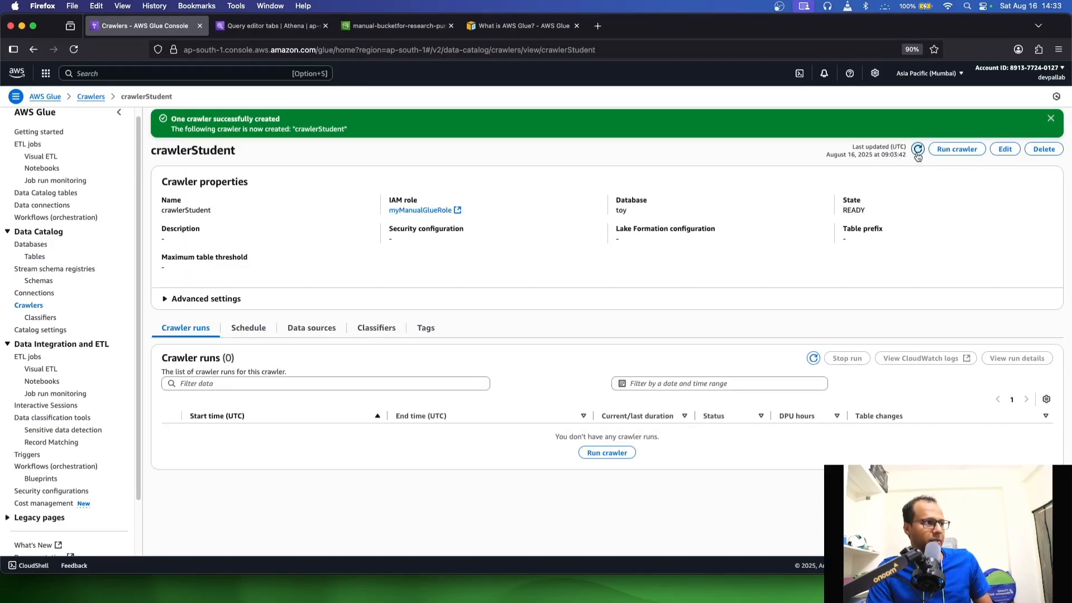
click(1051, 118)
click(1051, 118)
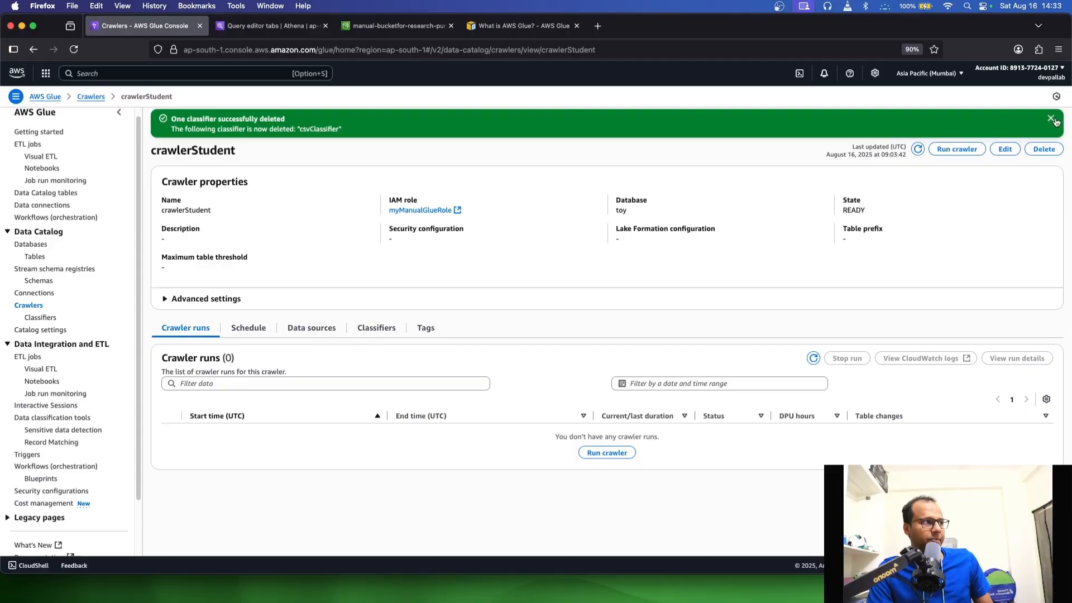
click(29, 306)
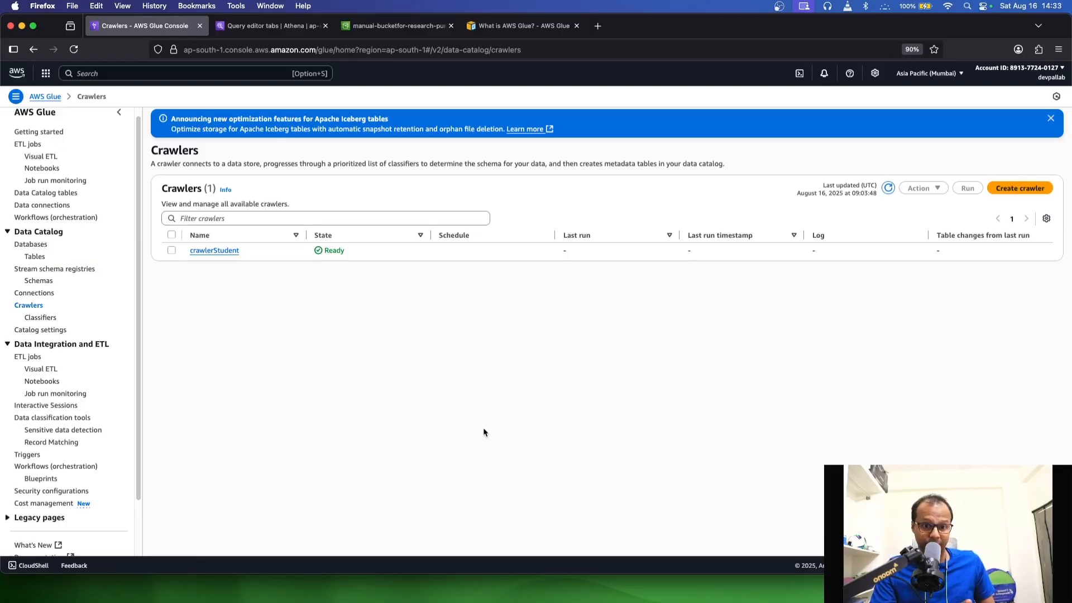
click(172, 250)
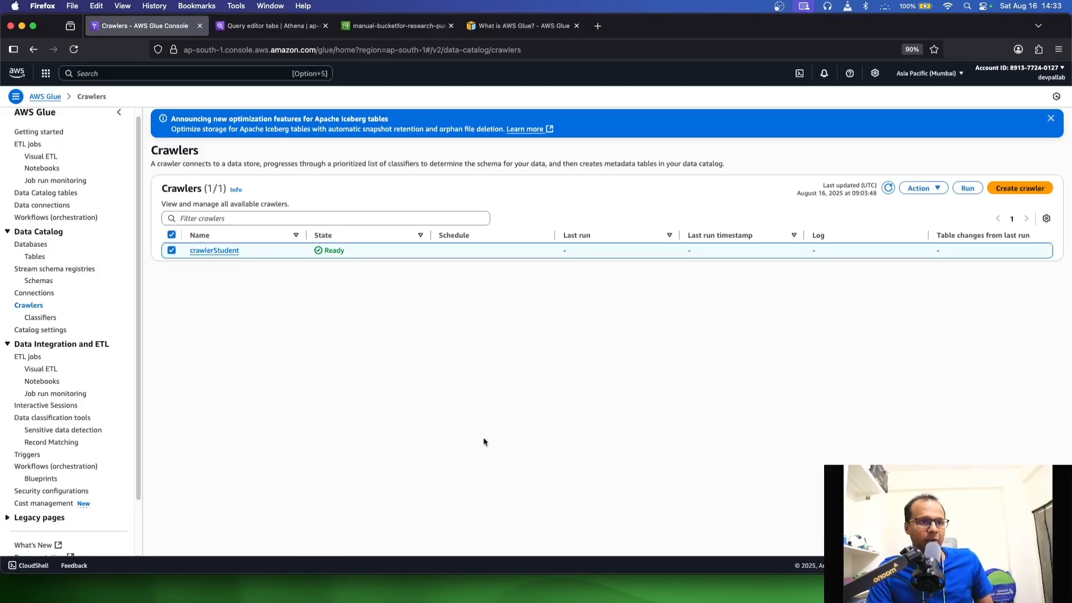
click(968, 188)
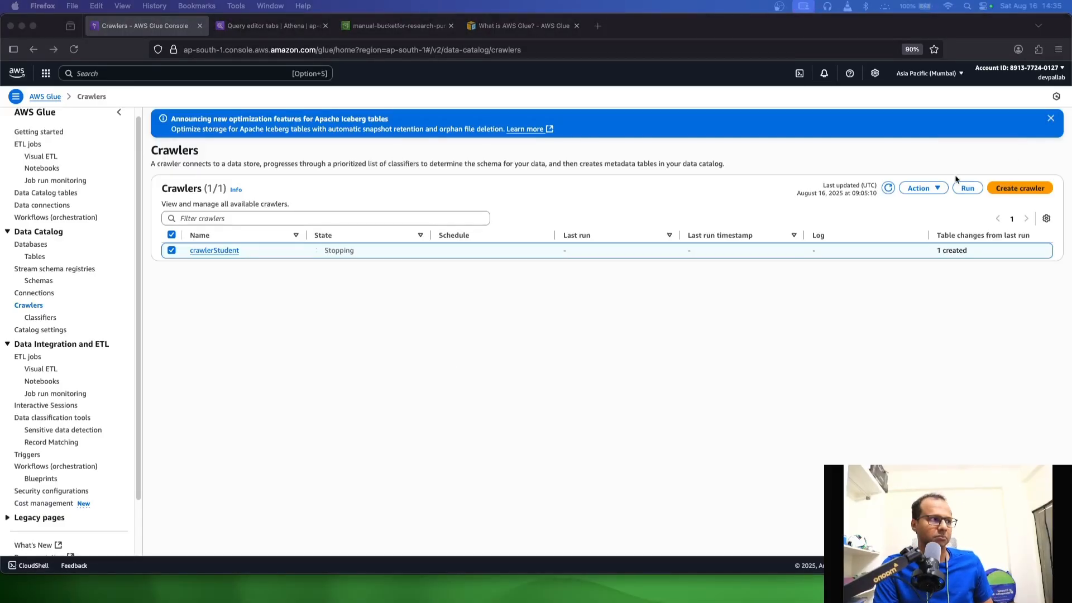
Refresh the Data Catalog tables list and open the student table to examine the column names in its schema
click(1051, 119)
click(889, 159)
click(35, 257)
click(1052, 120)
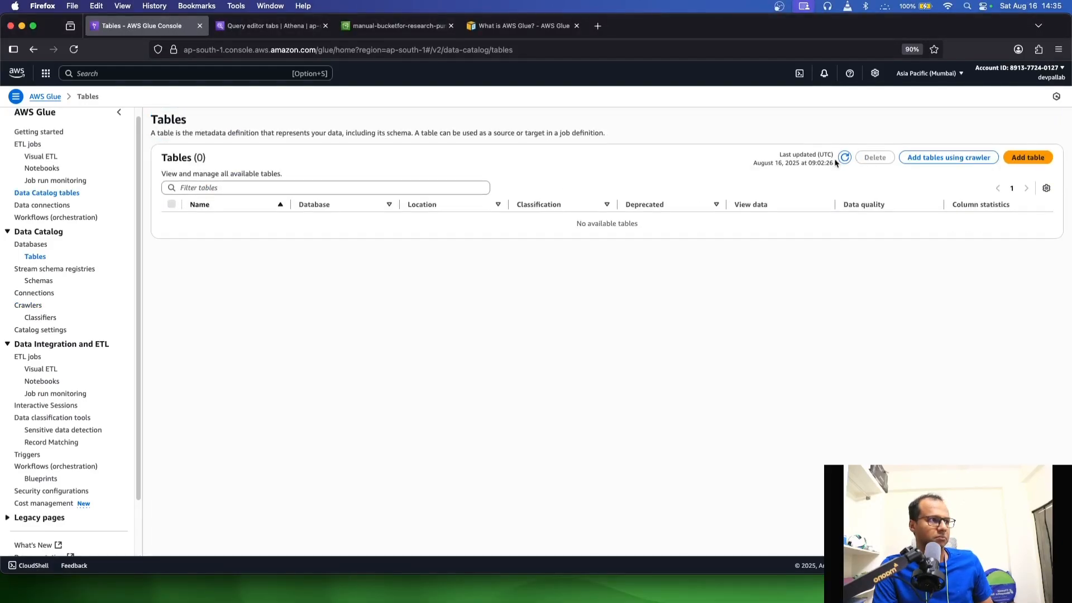
click(845, 159)
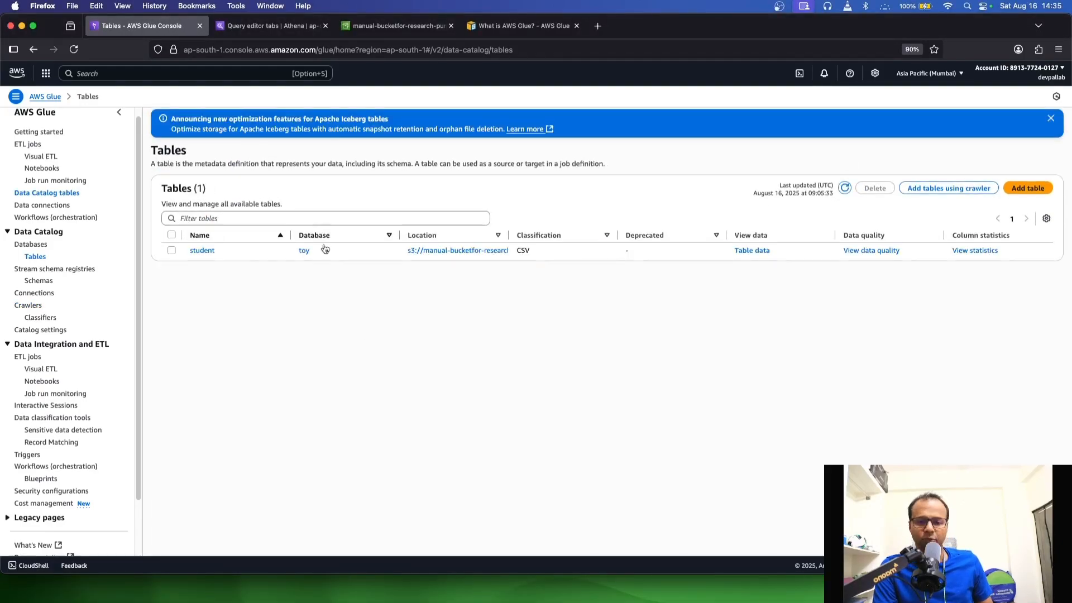
click(202, 250)
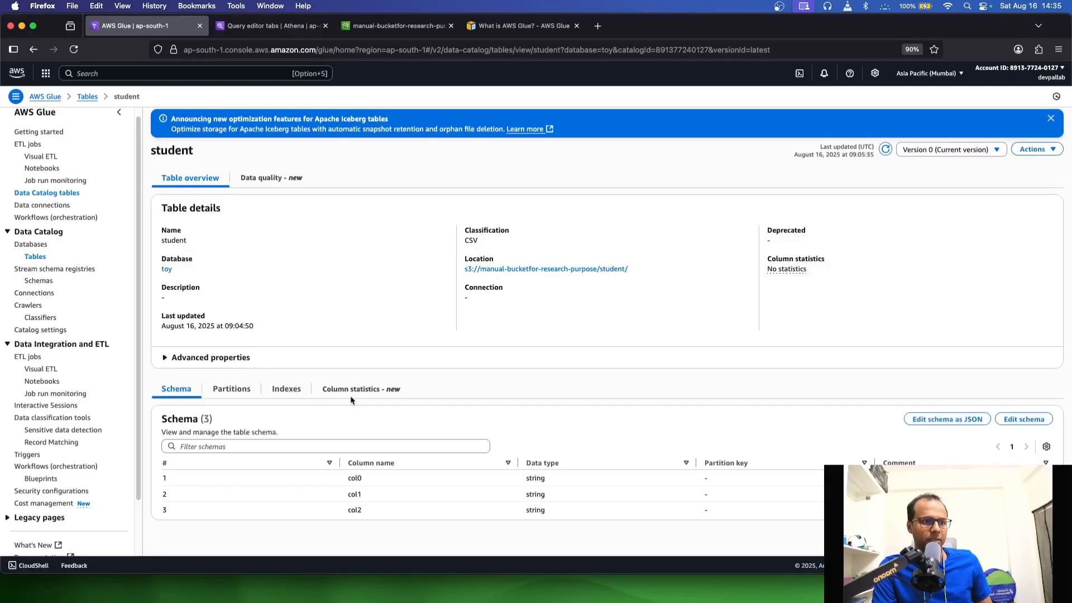
mouse_move(364, 496)
mouse_down()
mouse_move(348, 487)
mouse_move(385, 487)
mouse_move(365, 510)
mouse_up()
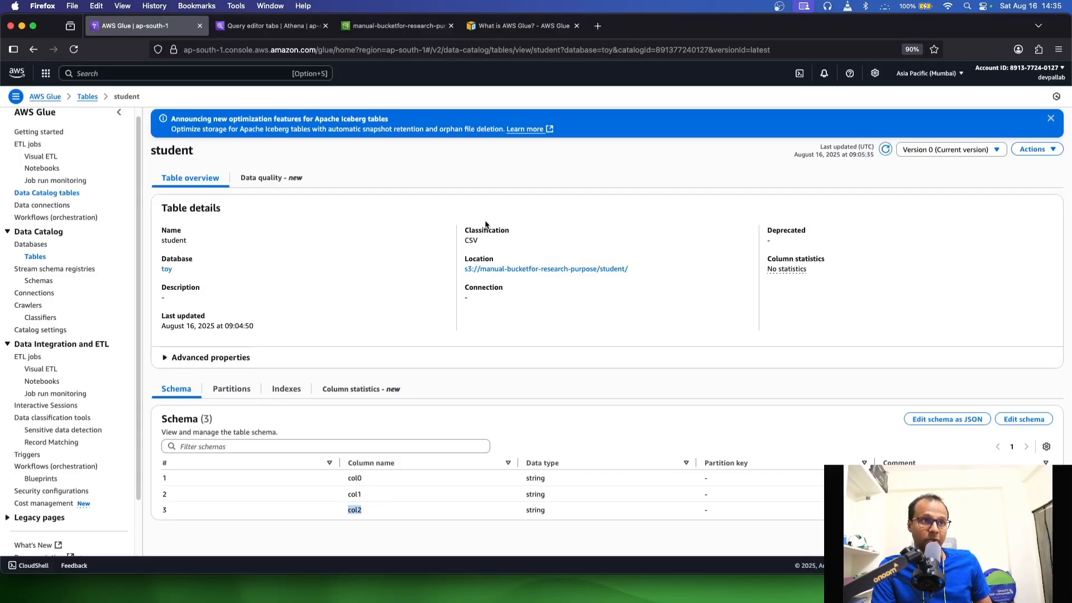
Switch to the Athena query editor, refresh its data and expand the student table to view its columns
click(282, 31)
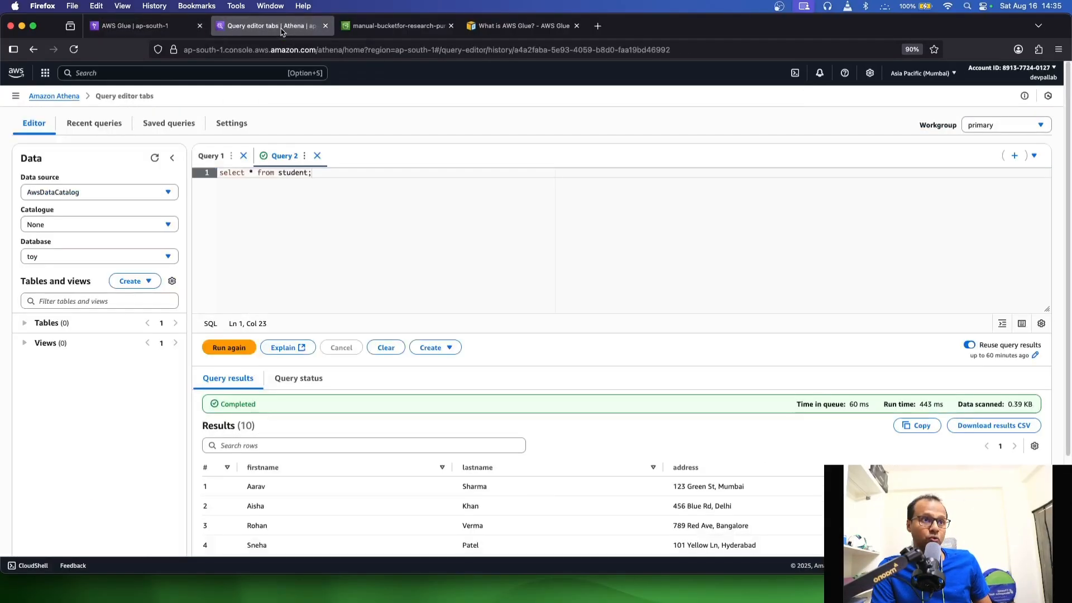
click(155, 159)
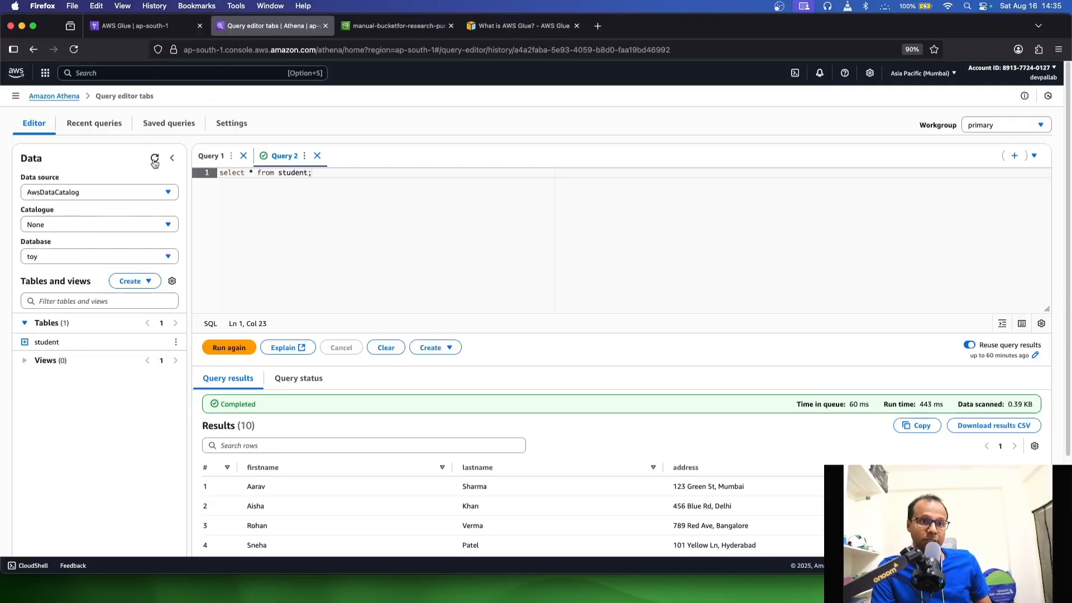
click(24, 342)
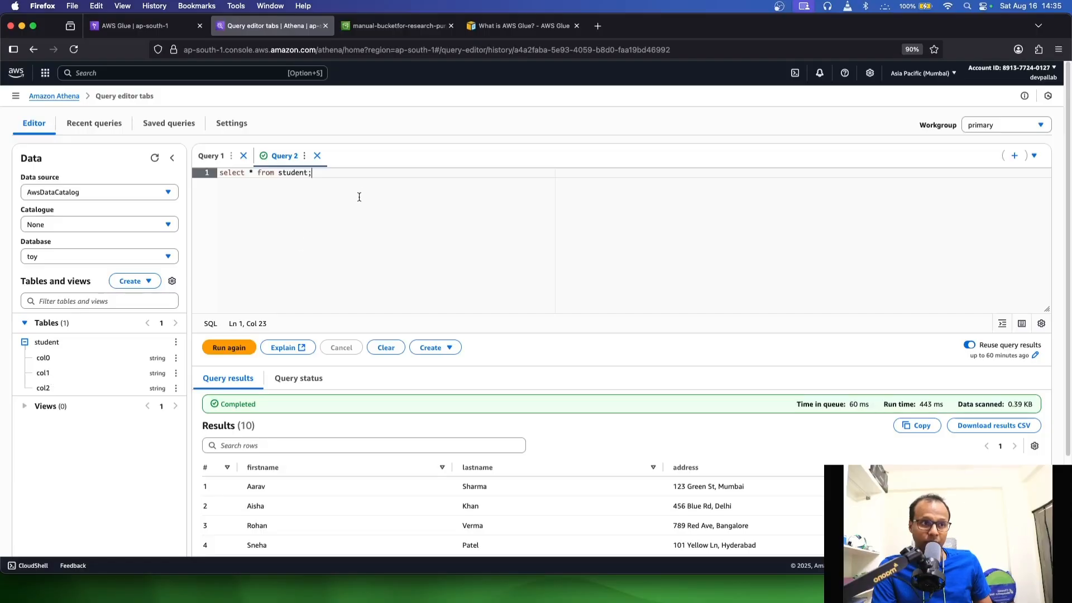
Rerun the query "select * from student;" and examine the column headers and first row of the results
click(217, 349)
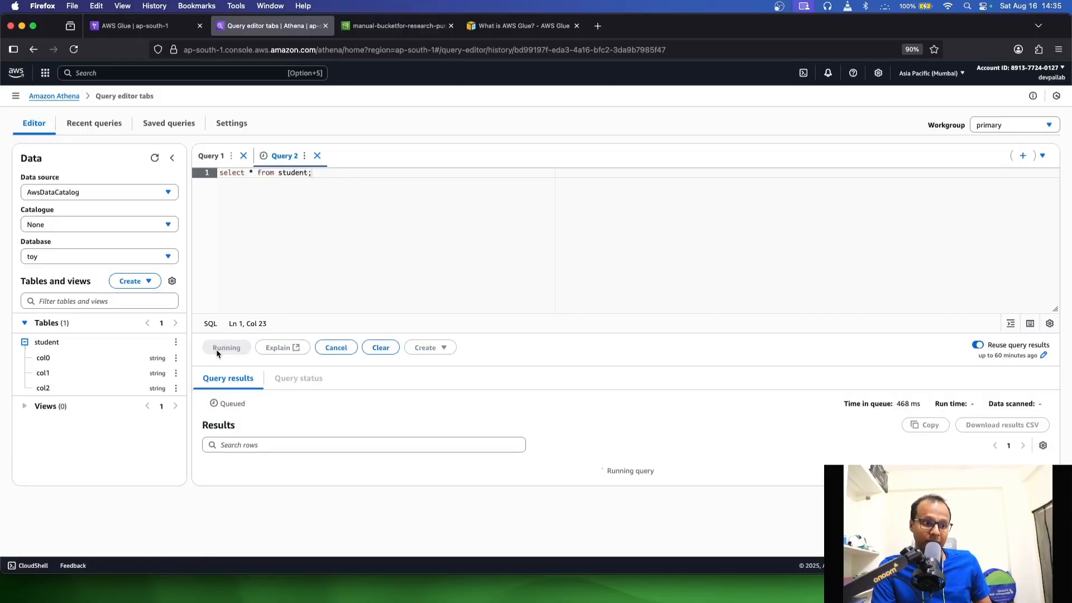
scroll(445, 384, down, 1)
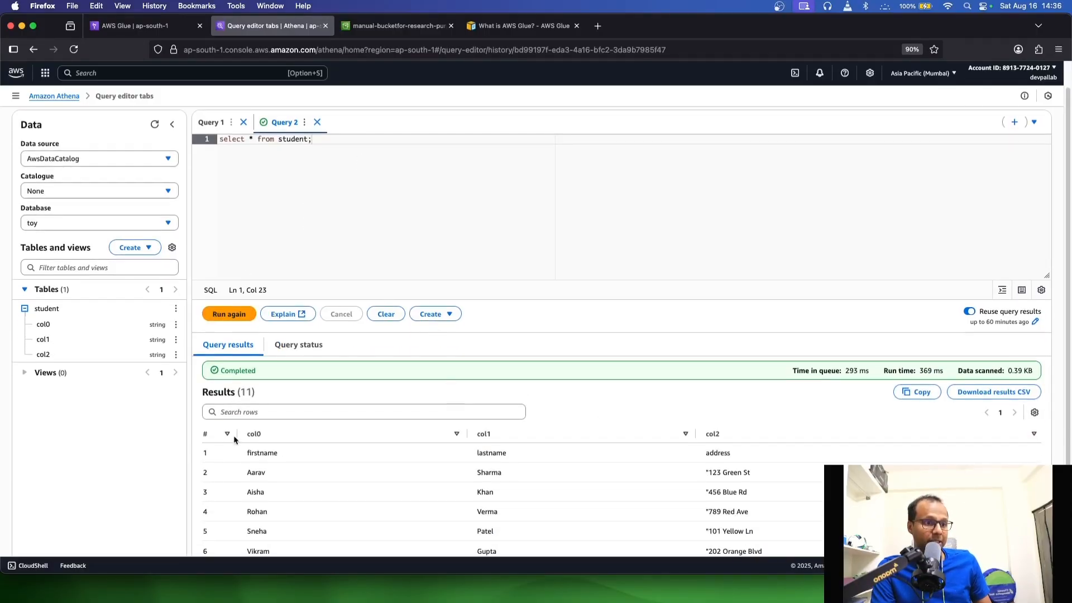
drag(243, 451, 726, 463)
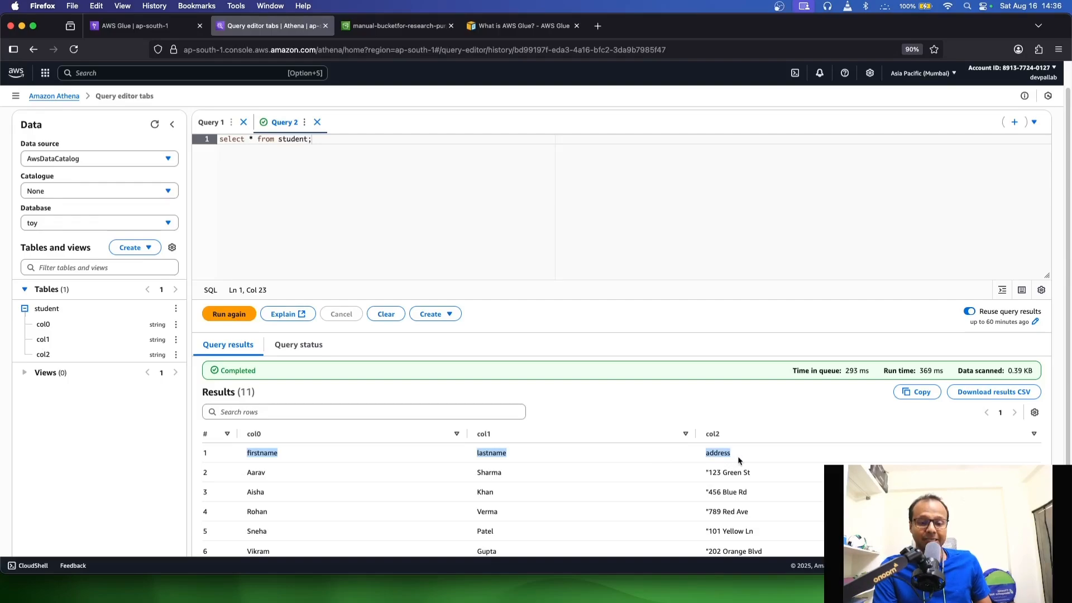